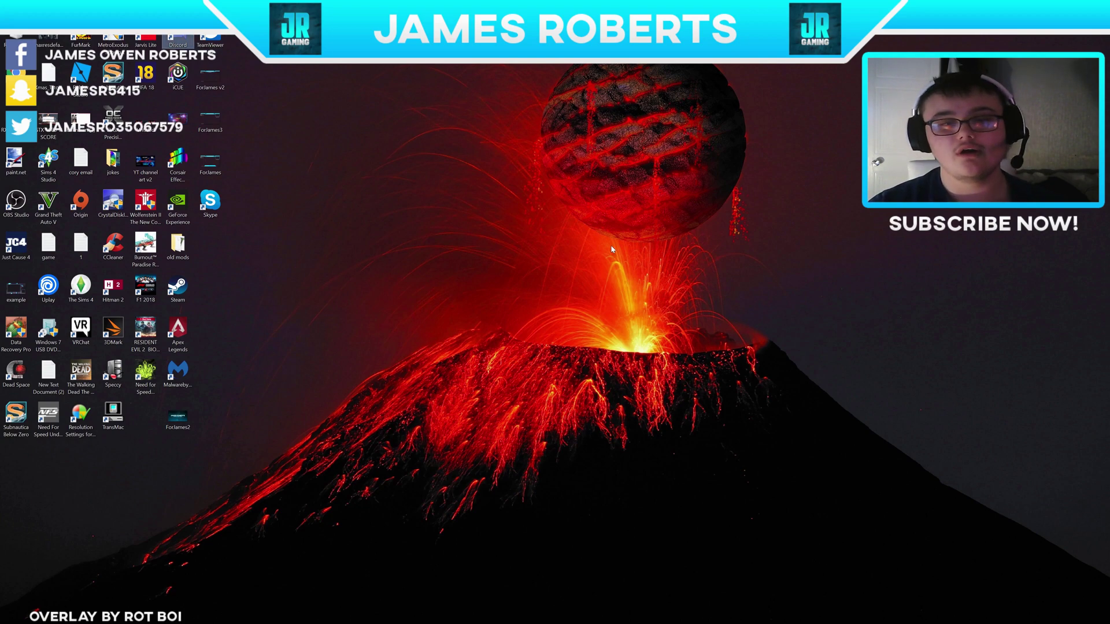
# - Launch Discord from its desktop shortcut
pyautogui.doubleClick(179, 39)
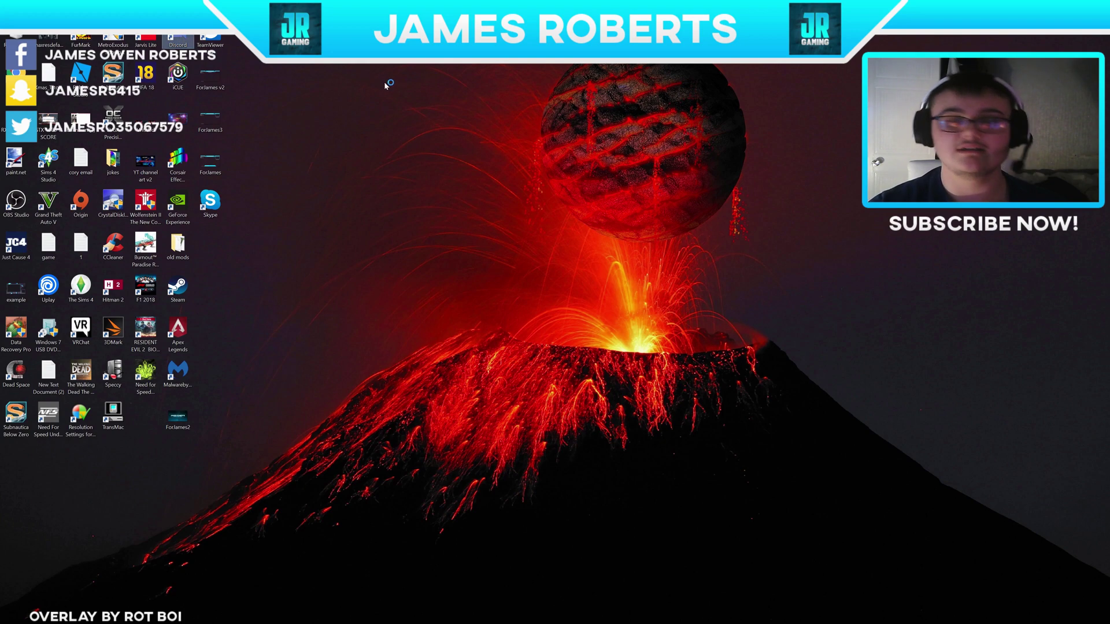
# - Glance at the ISSA Community dev-chat, then hide Discord and bring up Google in the browser
pyautogui.click(432, 131)
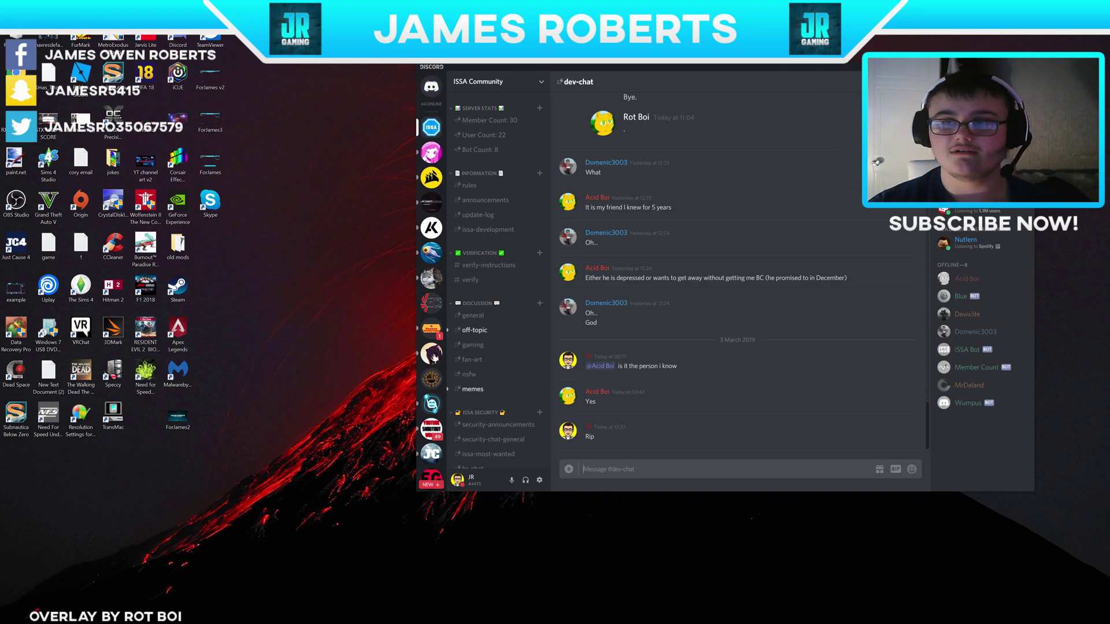
pyautogui.press('super+d')
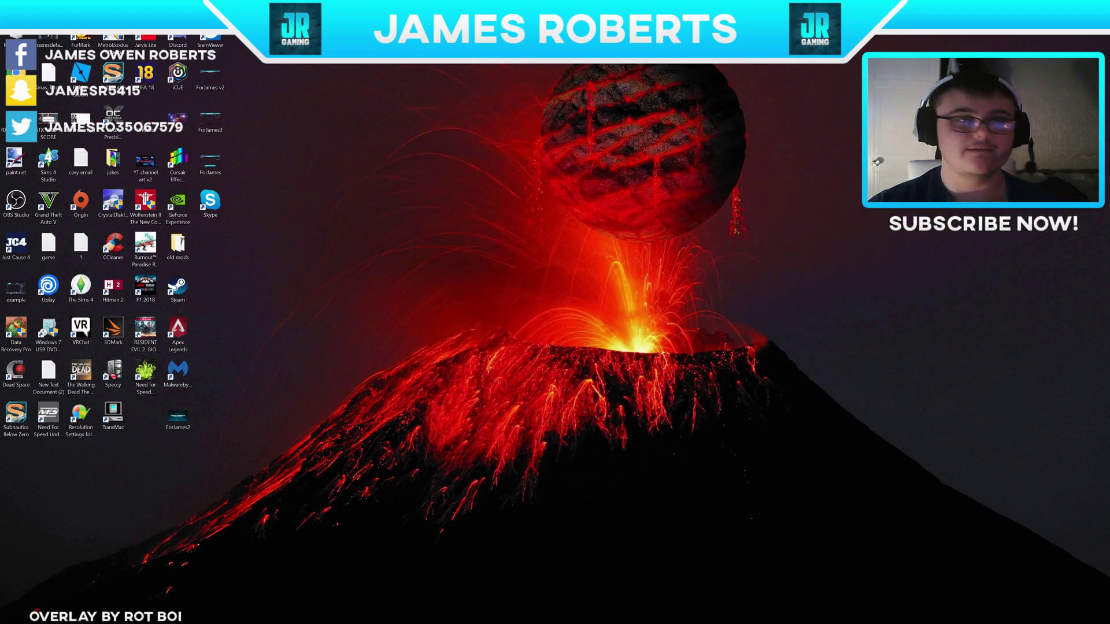
pyautogui.press('super+1')
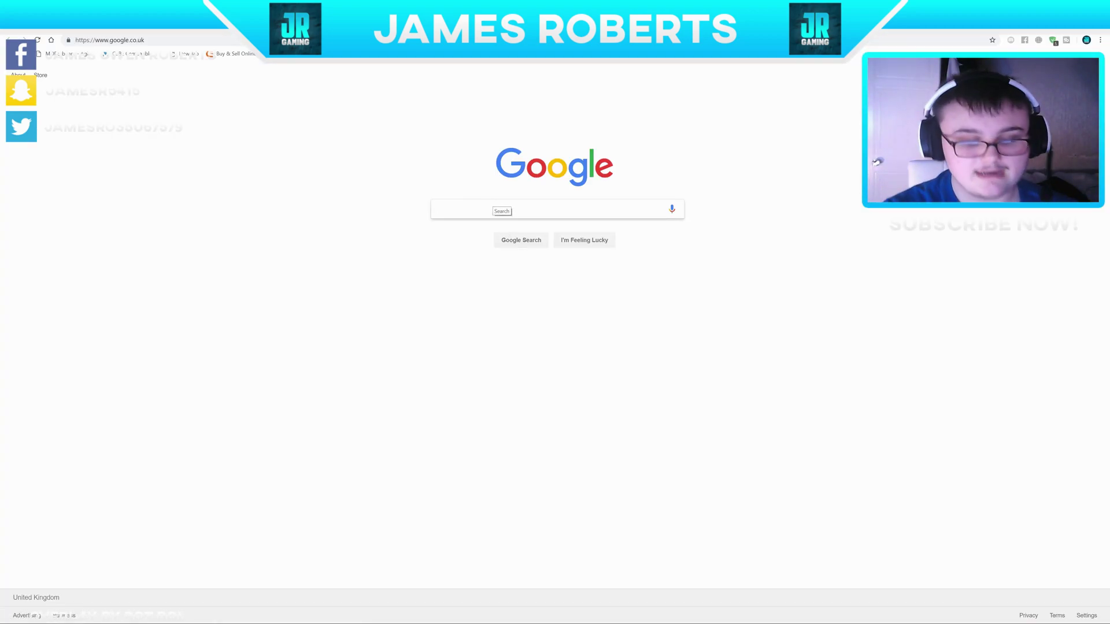
# - Search Google for 'bandaged discord' and open the 'BandagedBD | BetterDiscordApp' result
pyautogui.write('brad')
pyautogui.press('BackSpace')
pyautogui.press('BackSpace')
pyautogui.press('BackSpace')
pyautogui.write('ang')
pyautogui.press('BackSpace')
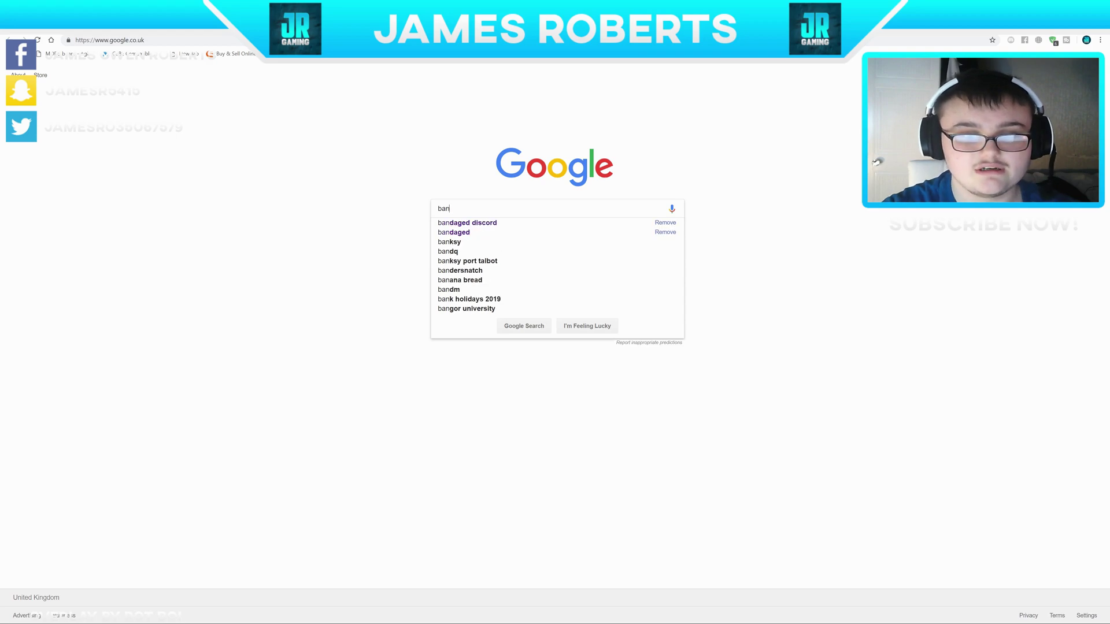
pyautogui.press('Down')
pyautogui.press('Return')
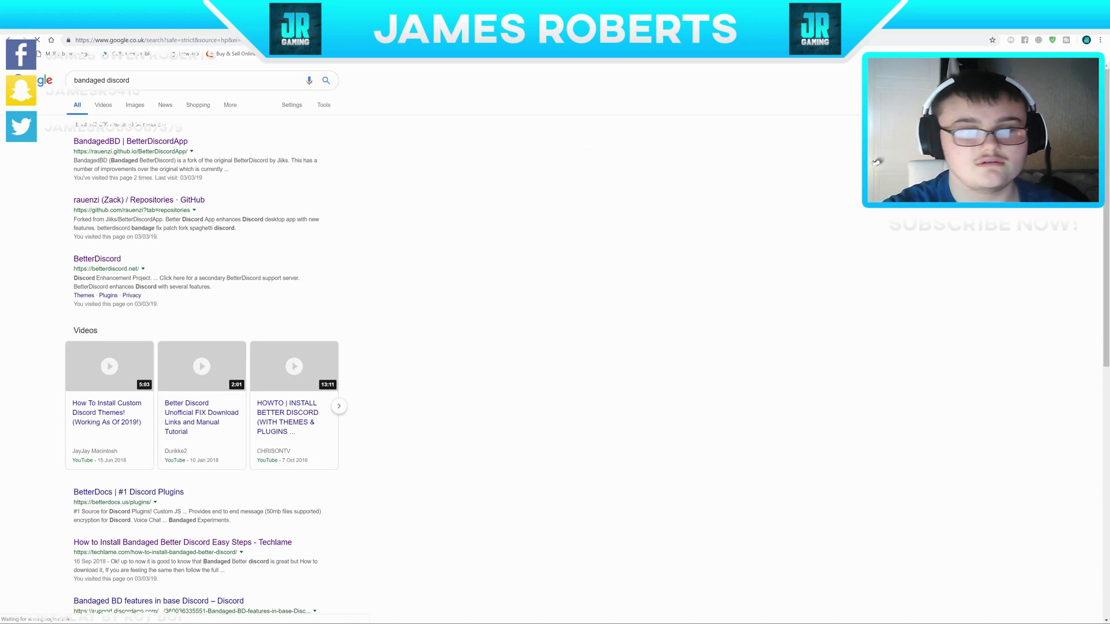
pyautogui.click(131, 141)
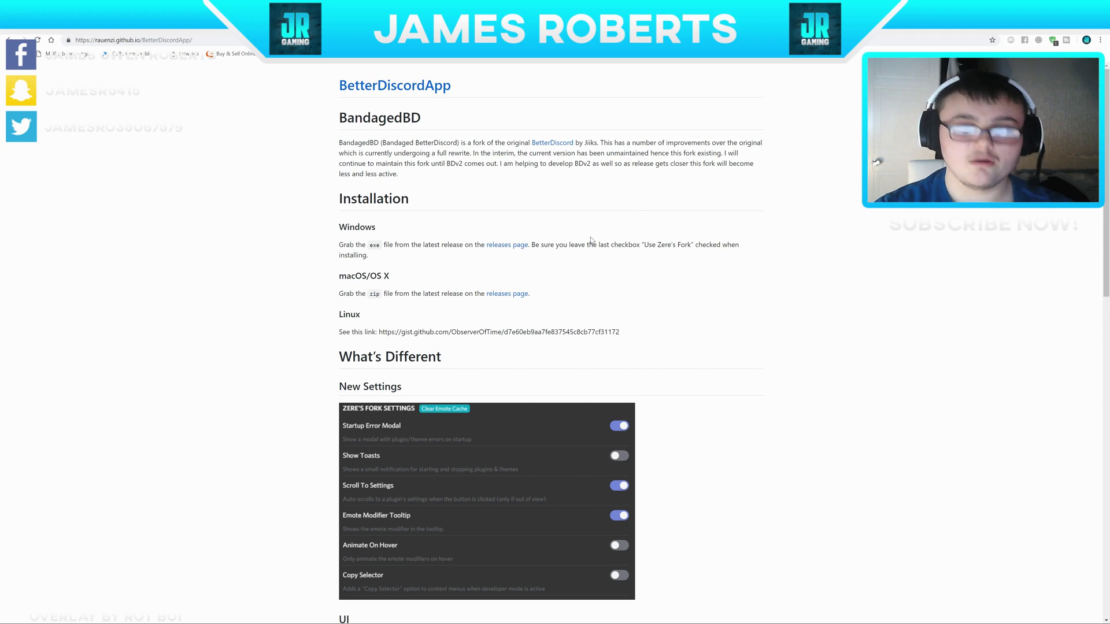
# - Download BandagedBD_Windows.exe from the latest 0.3.1 release and show it in its folder on D:
pyautogui.click(521, 246)
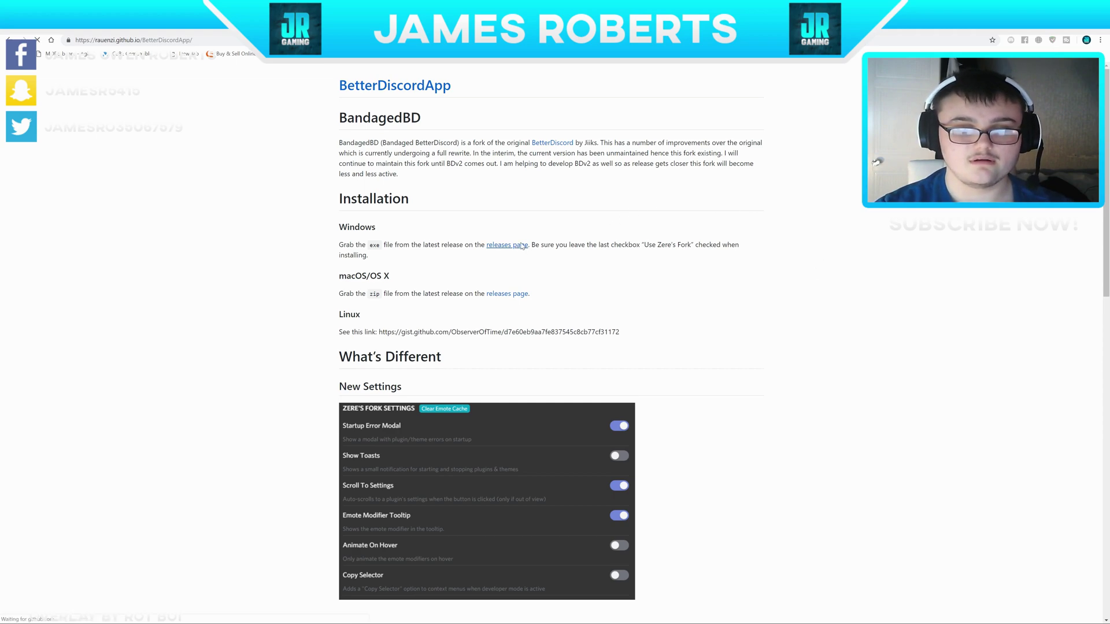
pyautogui.scroll(-3, 887, 283)
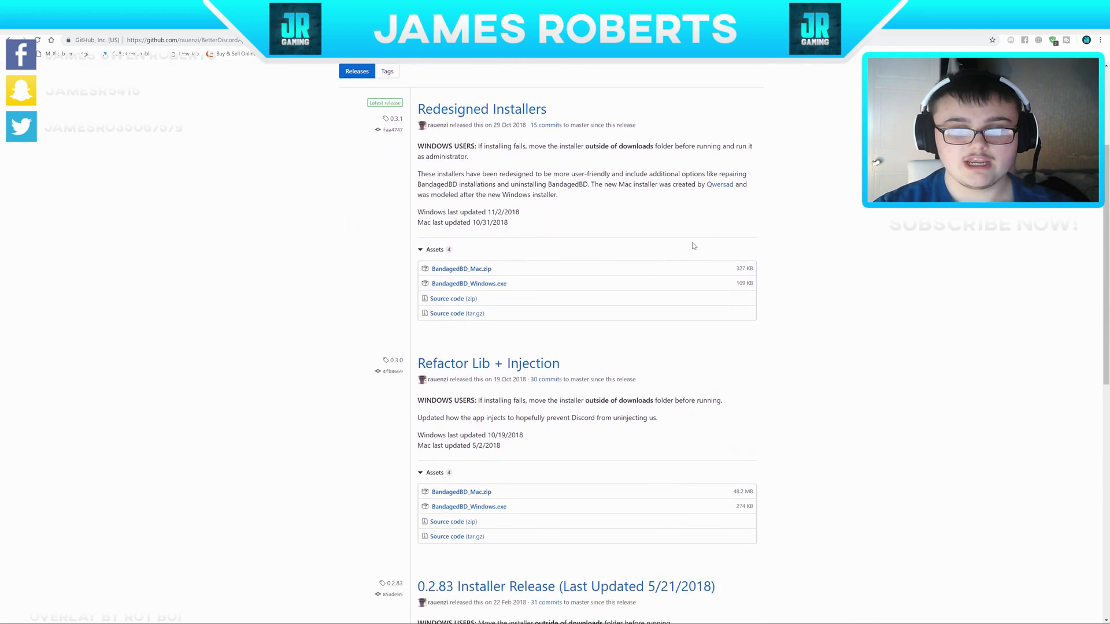
pyautogui.click(486, 285)
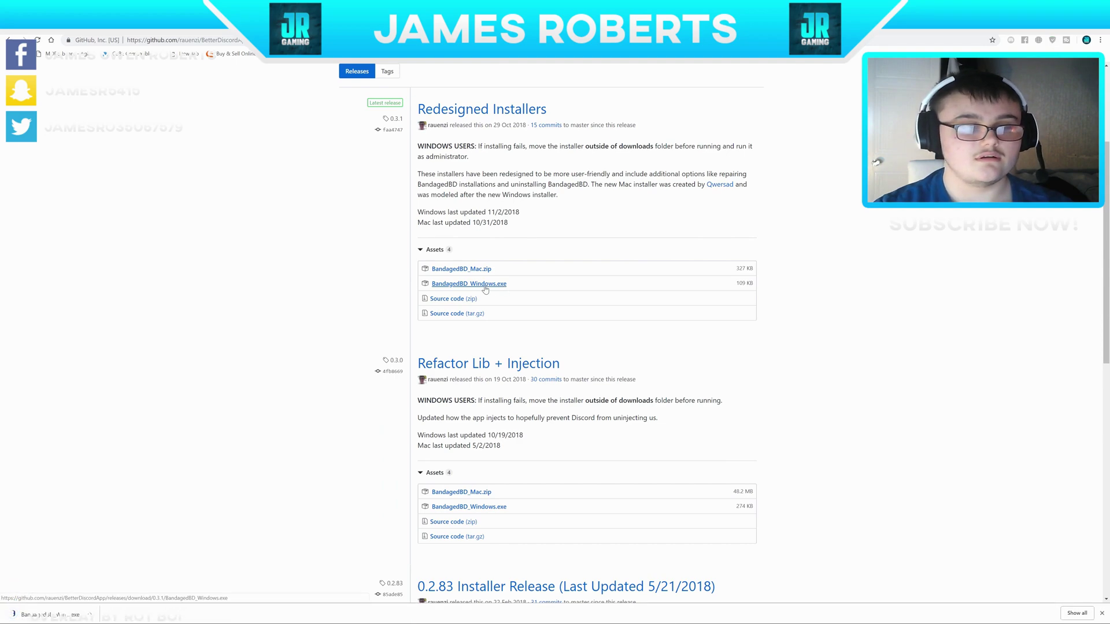
pyautogui.click(90, 615)
pyautogui.click(120, 590)
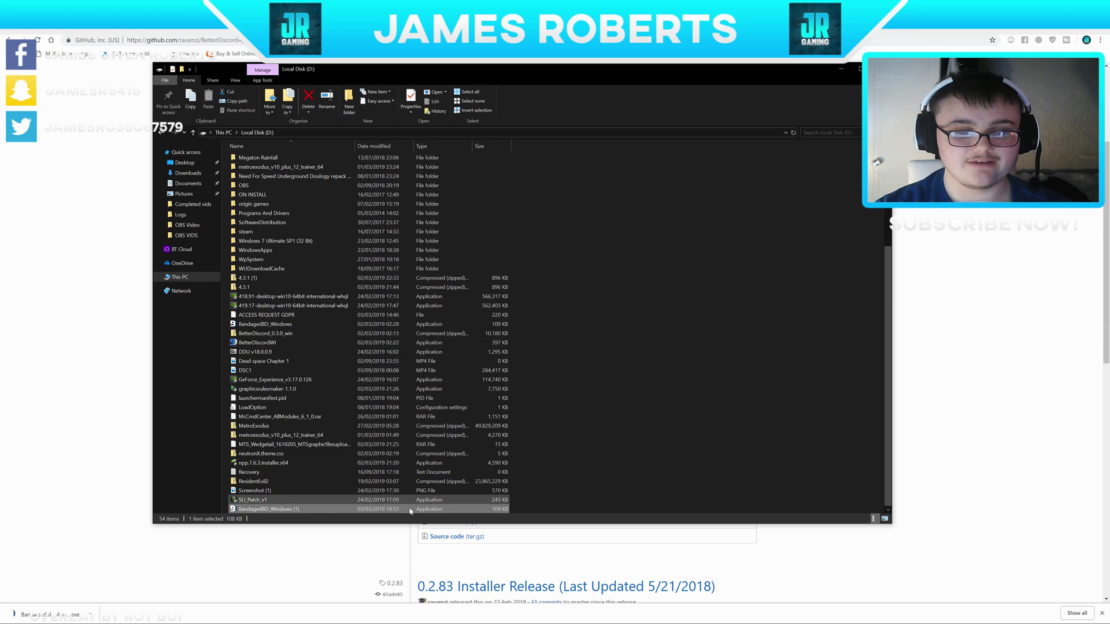
# - Run BandagedBD_Windows (1), accepting the unverified-publisher security warning
pyautogui.doubleClick(300, 509)
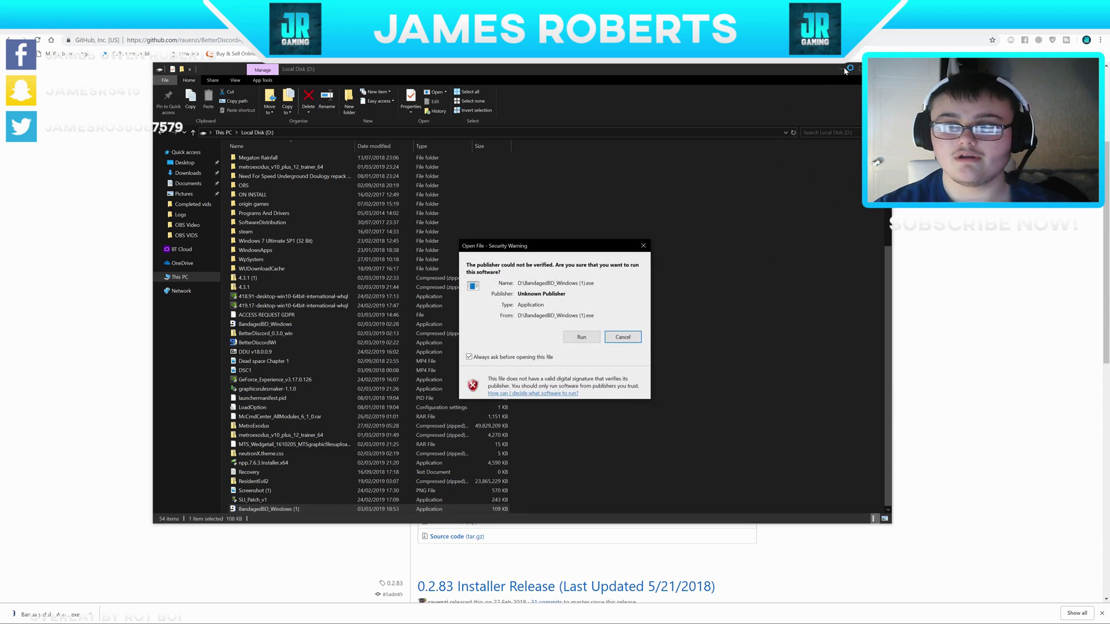
pyautogui.click(579, 338)
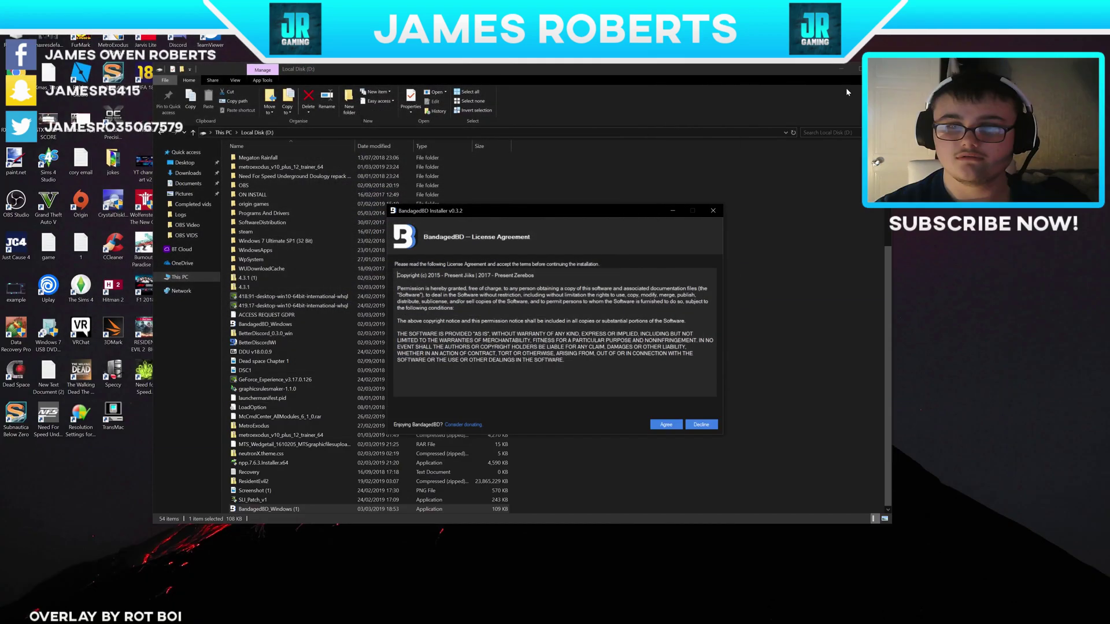
# - Agree to the licence and install BandagedBD into the Stable Discord installation (app-0.0.304)
pyautogui.click(843, 68)
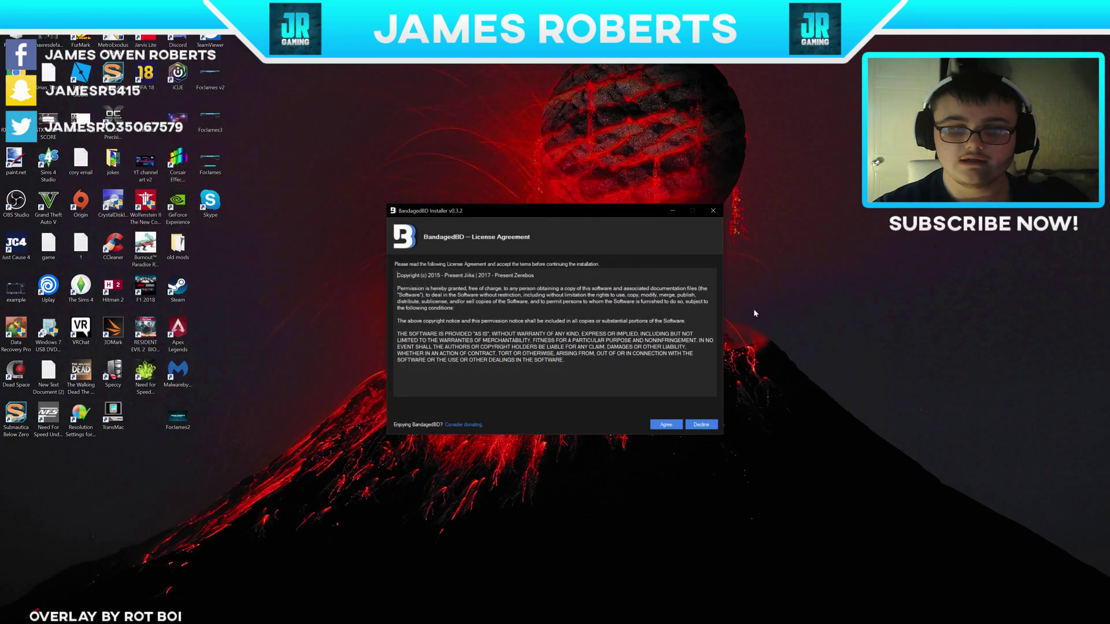
pyautogui.click(668, 424)
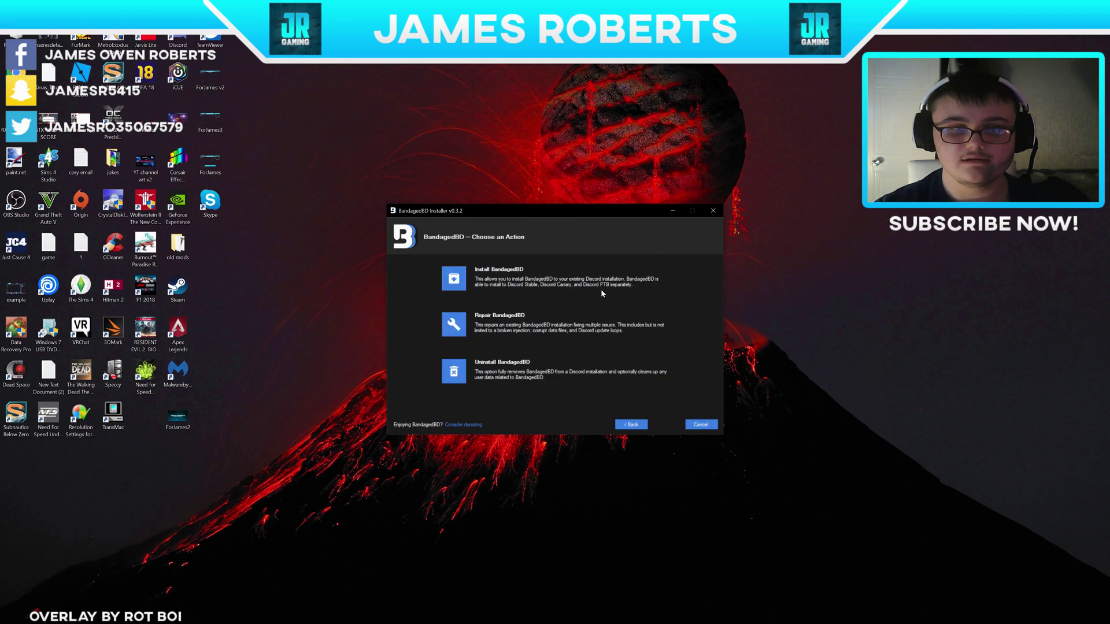
pyautogui.click(457, 279)
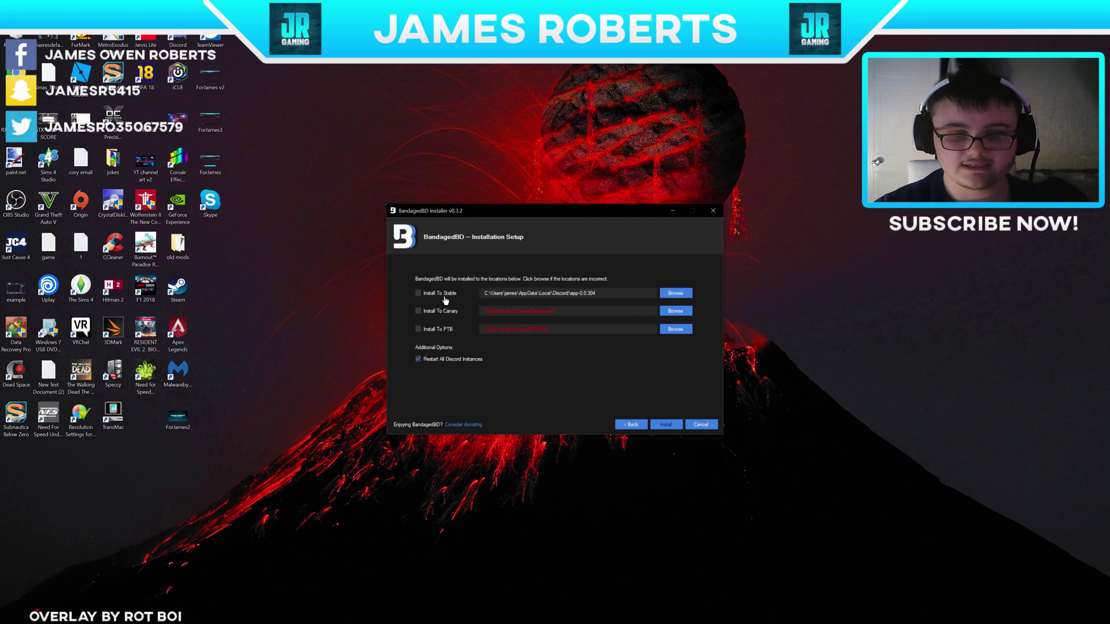
pyautogui.click(448, 295)
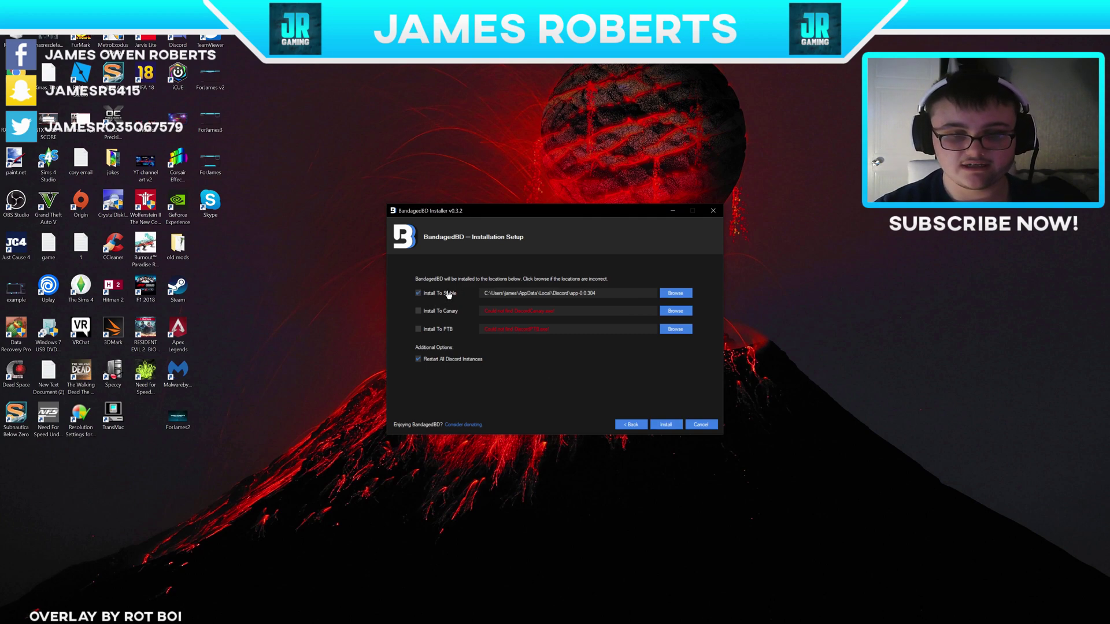
pyautogui.click(674, 425)
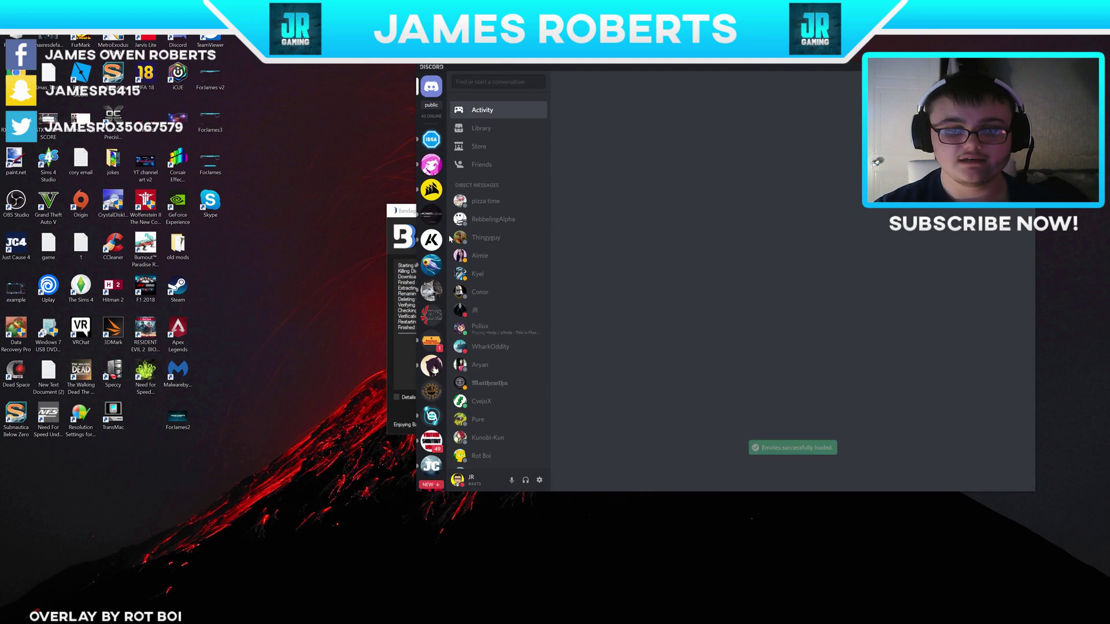
# - In User Settings, browse Core, Bandages, Emotes, Custom CSS and Plugins, ending on the empty Themes page
pyautogui.click(538, 480)
pyautogui.scroll(-3, 586, 185)
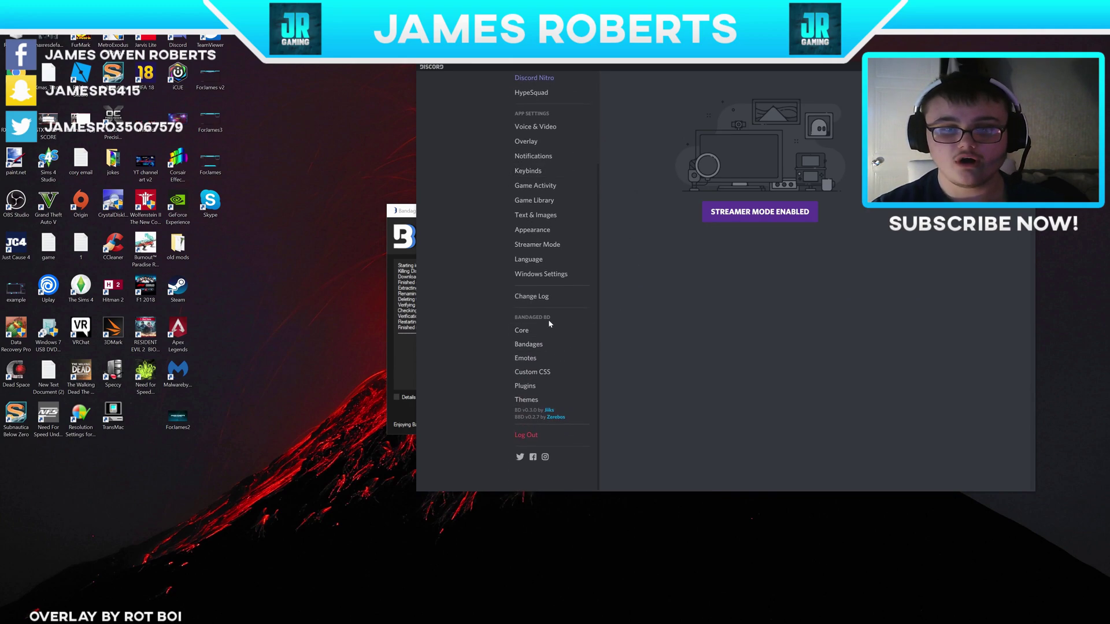
pyautogui.click(533, 331)
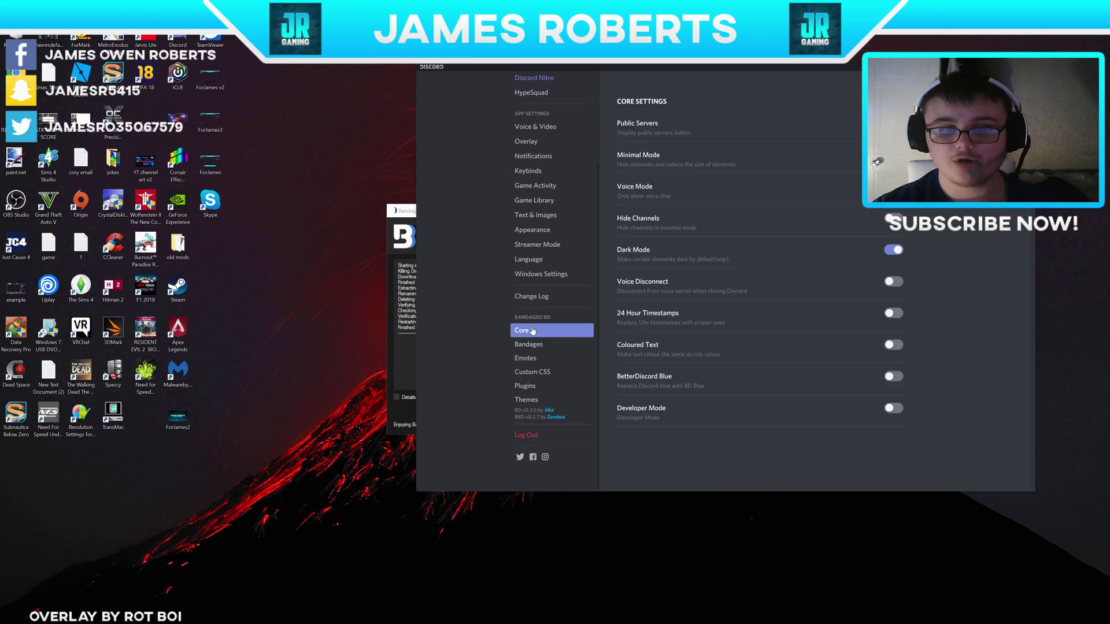
pyautogui.click(557, 345)
pyautogui.click(542, 358)
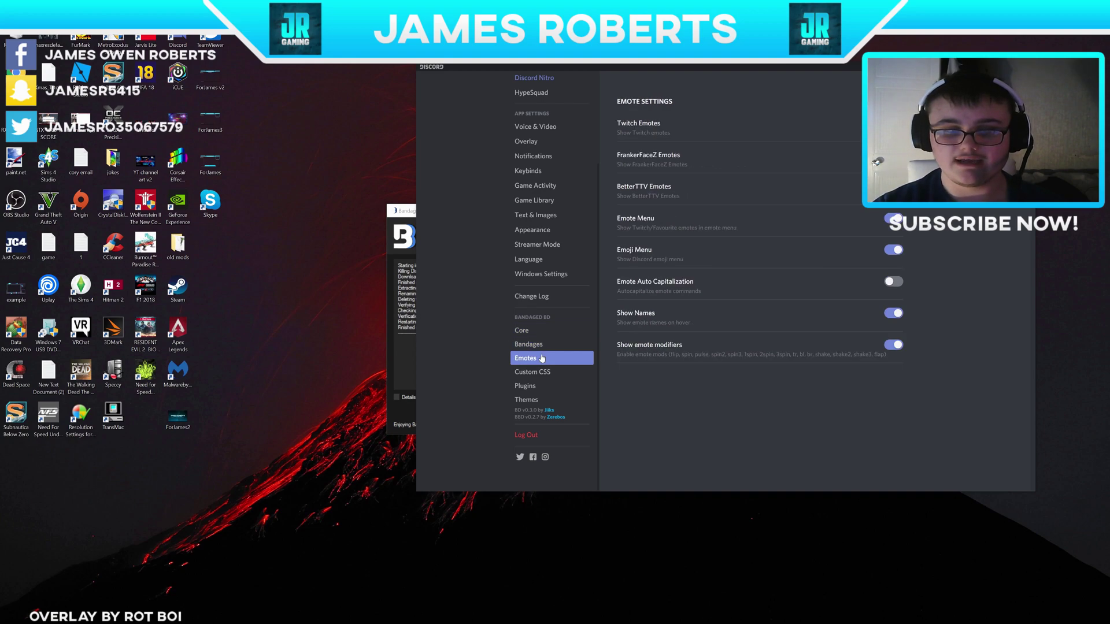
pyautogui.click(568, 373)
pyautogui.click(558, 386)
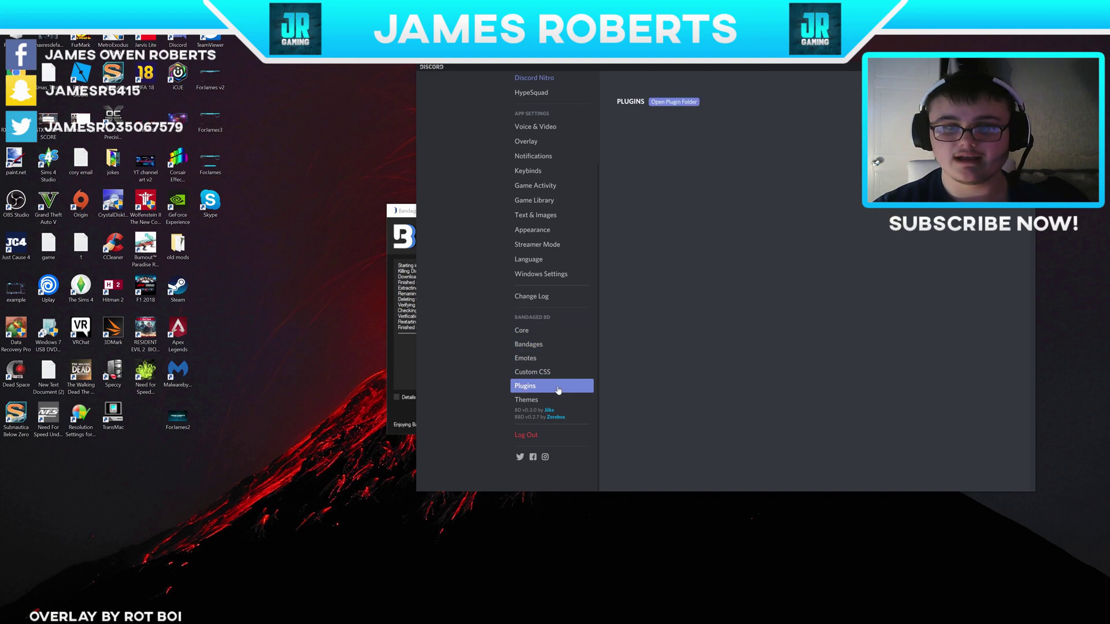
pyautogui.click(555, 402)
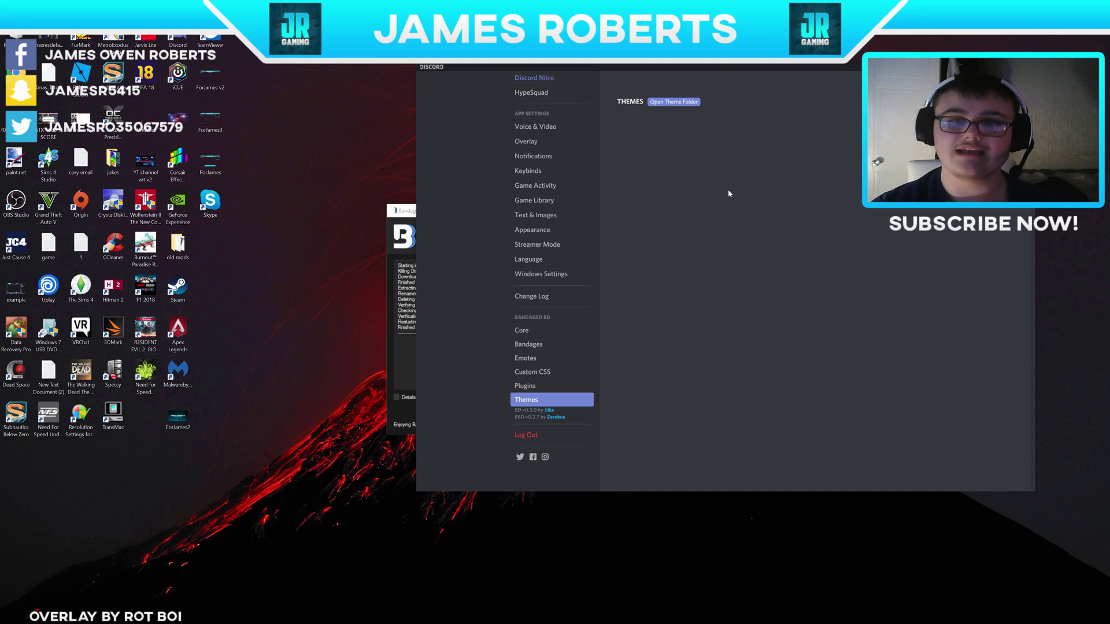
# - Open the empty AppData\Roaming\BetterDiscord\themes folder from Themes settings, then return to the browser
pyautogui.click(686, 103)
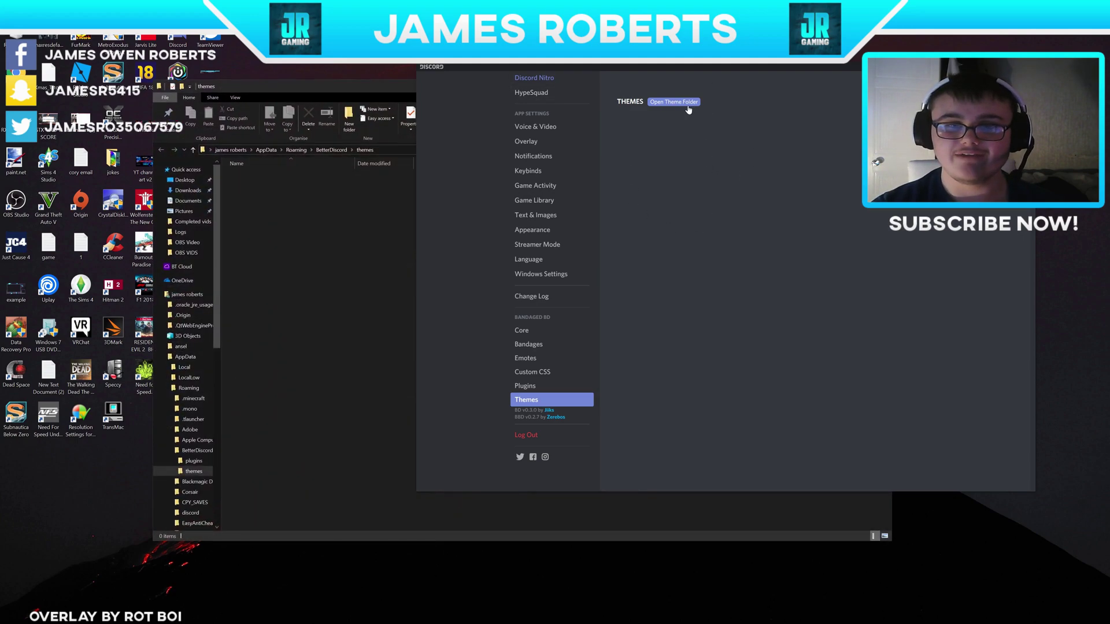
pyautogui.click(400, 88)
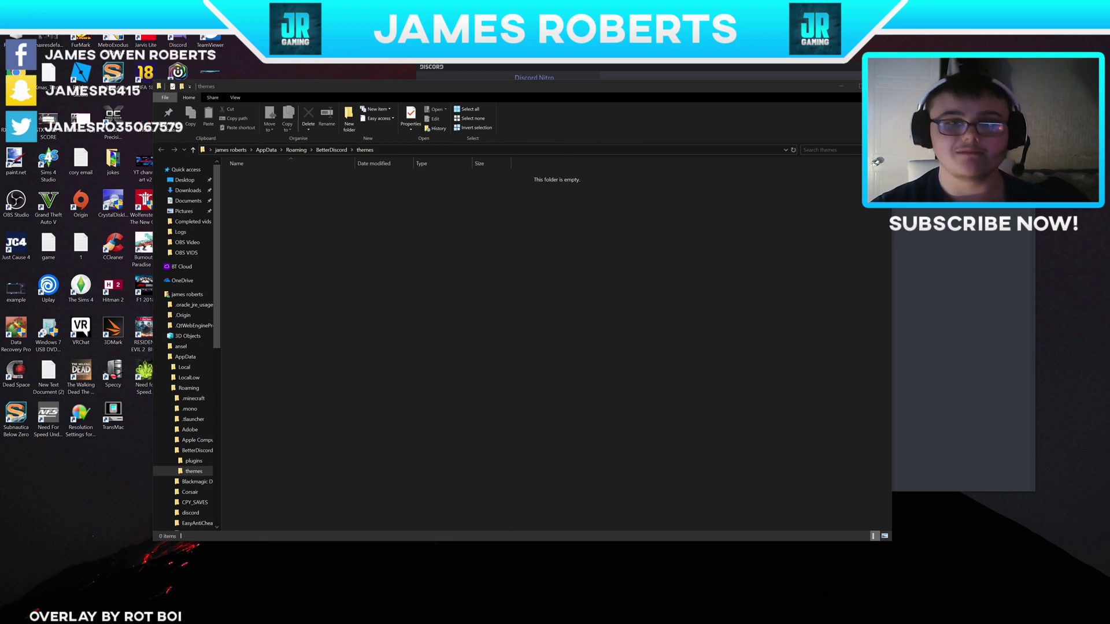
pyautogui.hotkey('alt', 'Tab')
pyautogui.click(205, 43)
# - Search Google for 'discord themes', open BetterDocs, and scroll its themes grid down to Aurora
pyautogui.write('discord ')
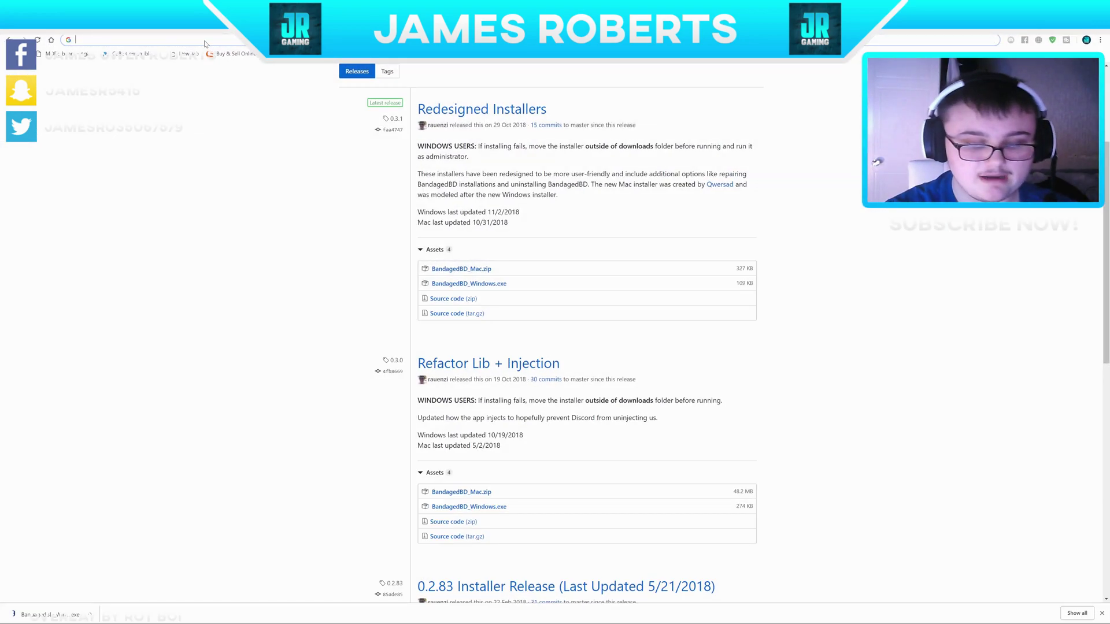
pyautogui.write('themes')
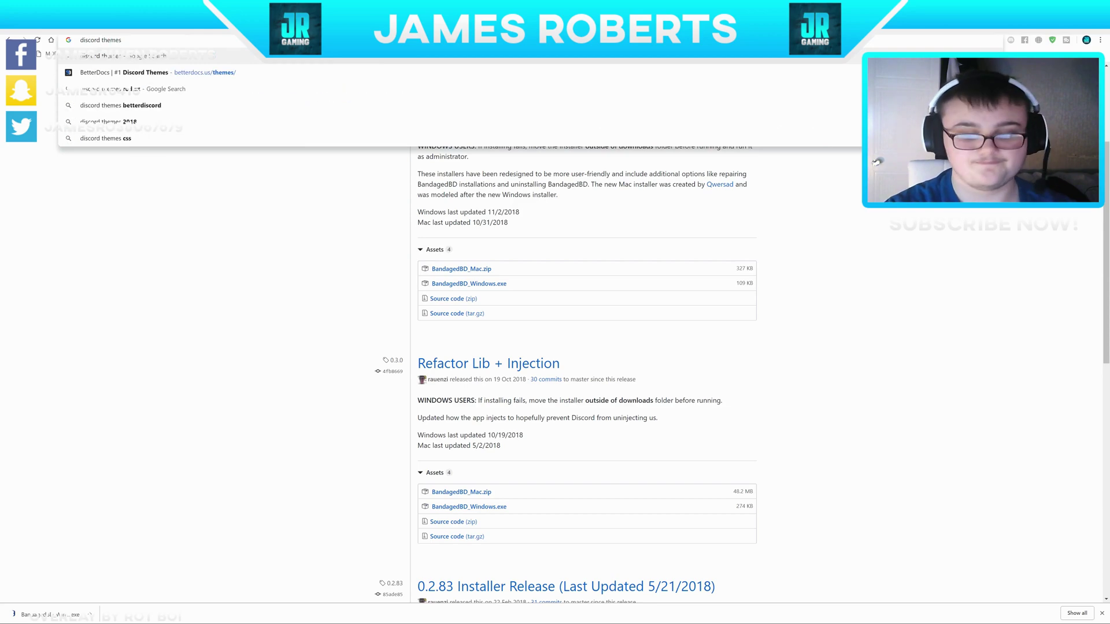
pyautogui.press('Return')
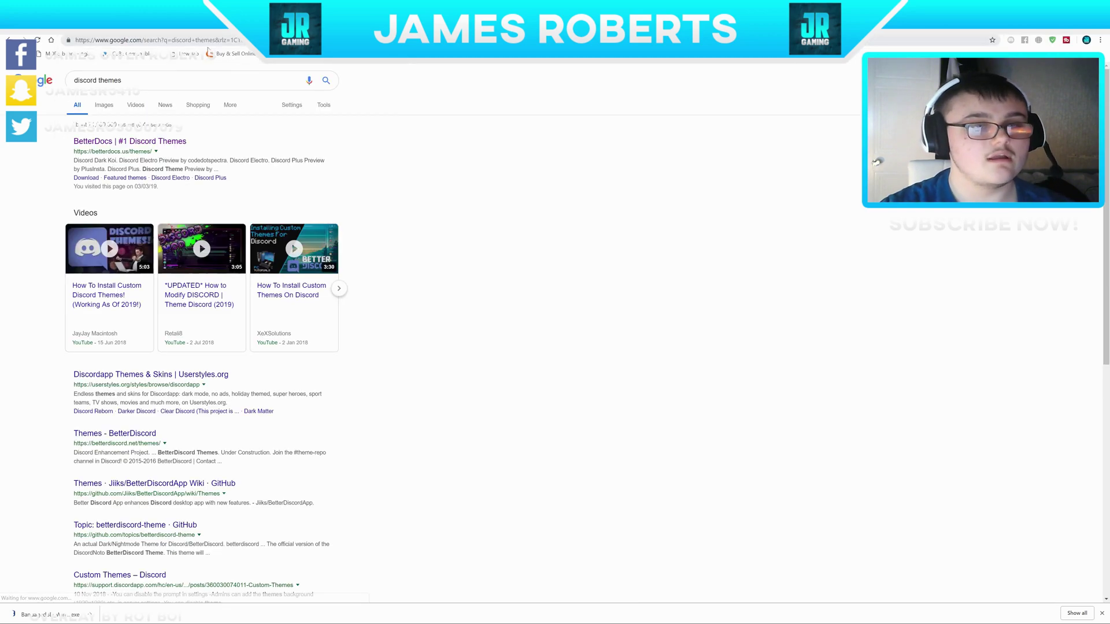
pyautogui.click(106, 142)
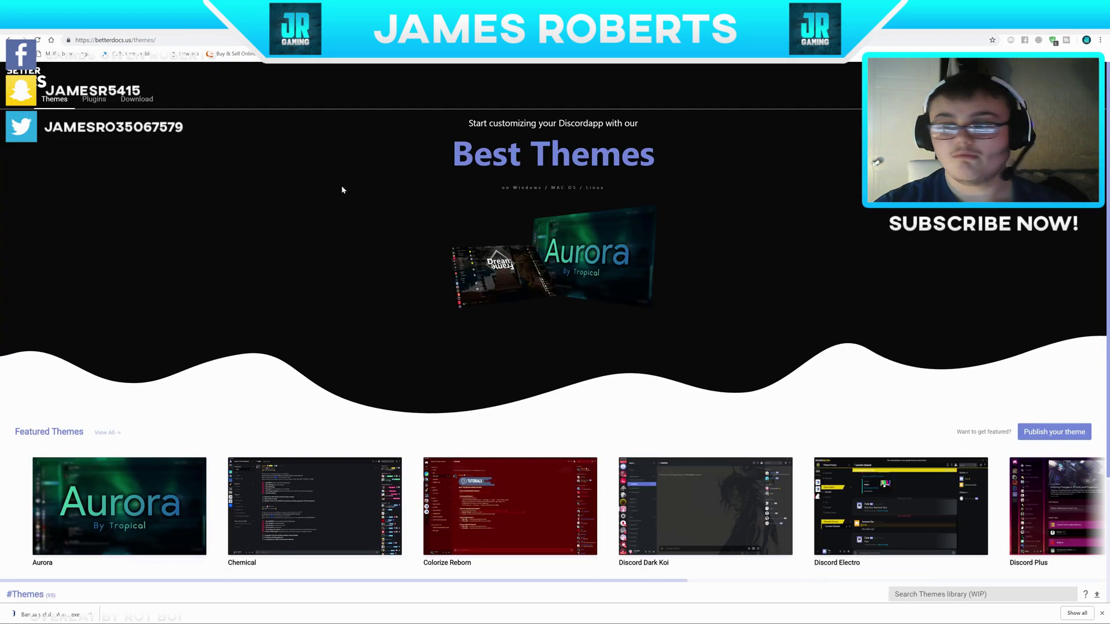
pyautogui.scroll(-6, 372, 268)
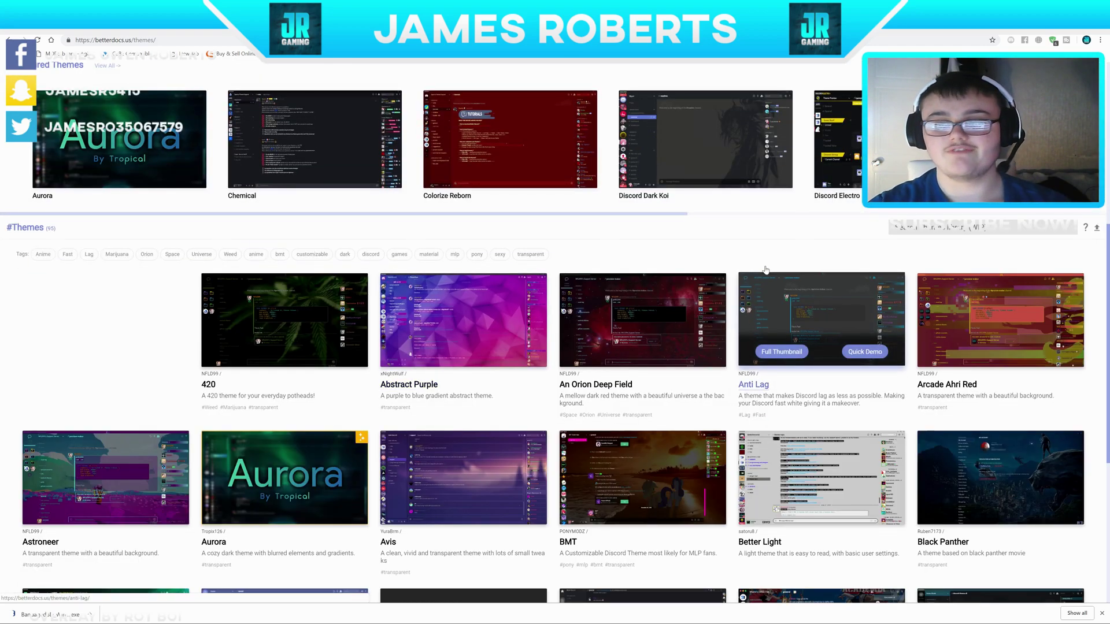
pyautogui.scroll(-3, 780, 427)
pyautogui.scroll(-1, 798, 173)
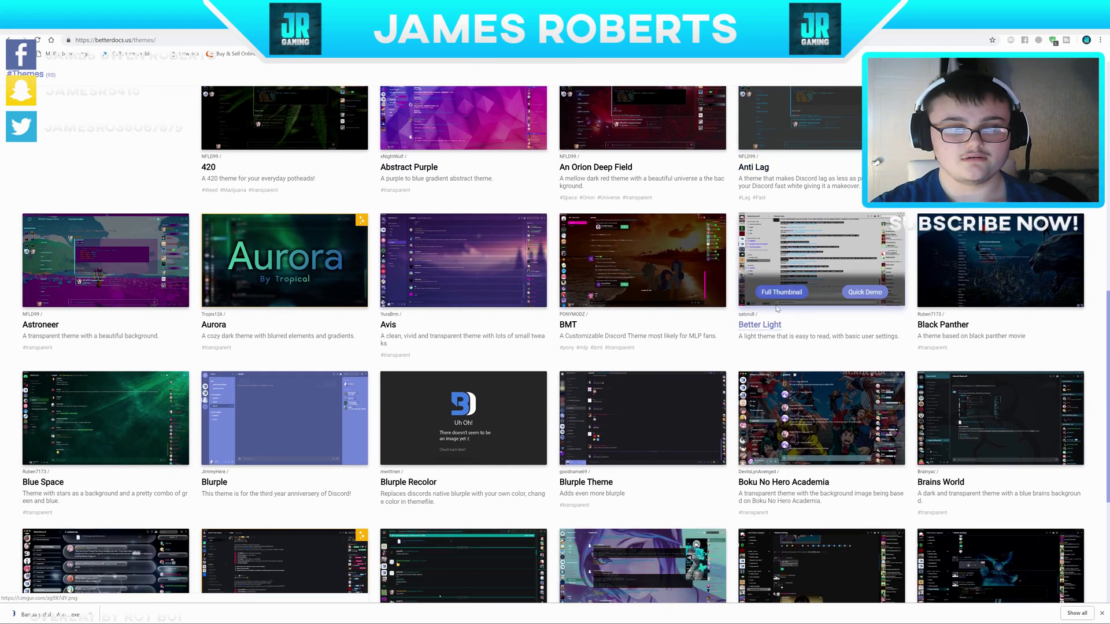
# - Download Aurora.theme.css.zip from the Aurora theme page and show it in its folder on D:
pyautogui.click(344, 242)
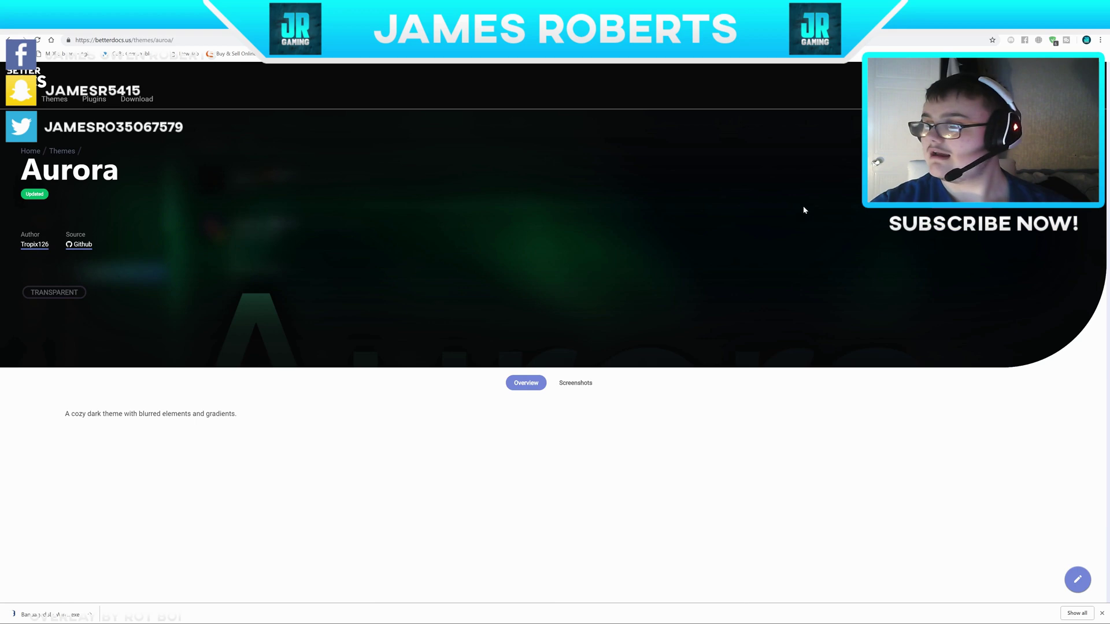
pyautogui.moveTo(555, 9); pyautogui.dragTo(517, 121)
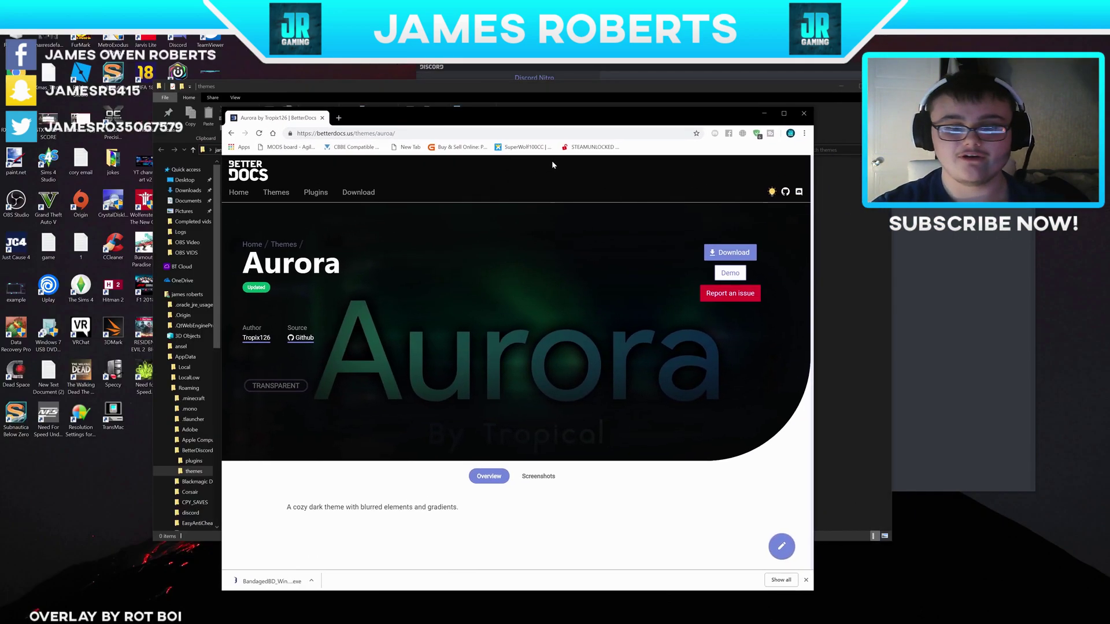
pyautogui.click(733, 255)
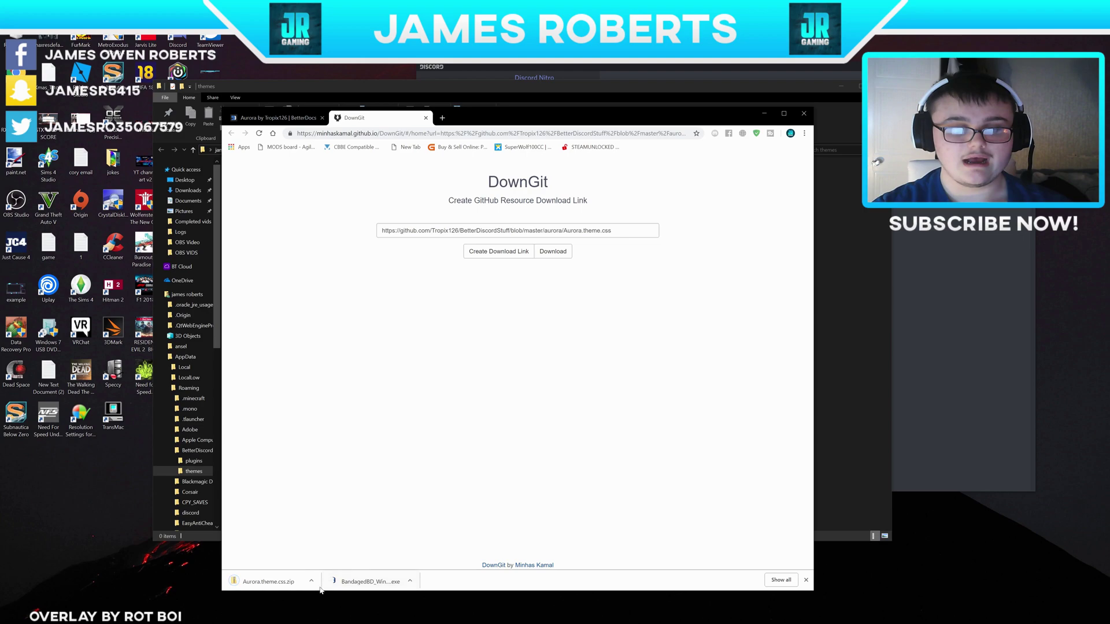
pyautogui.click(311, 581)
pyautogui.click(357, 552)
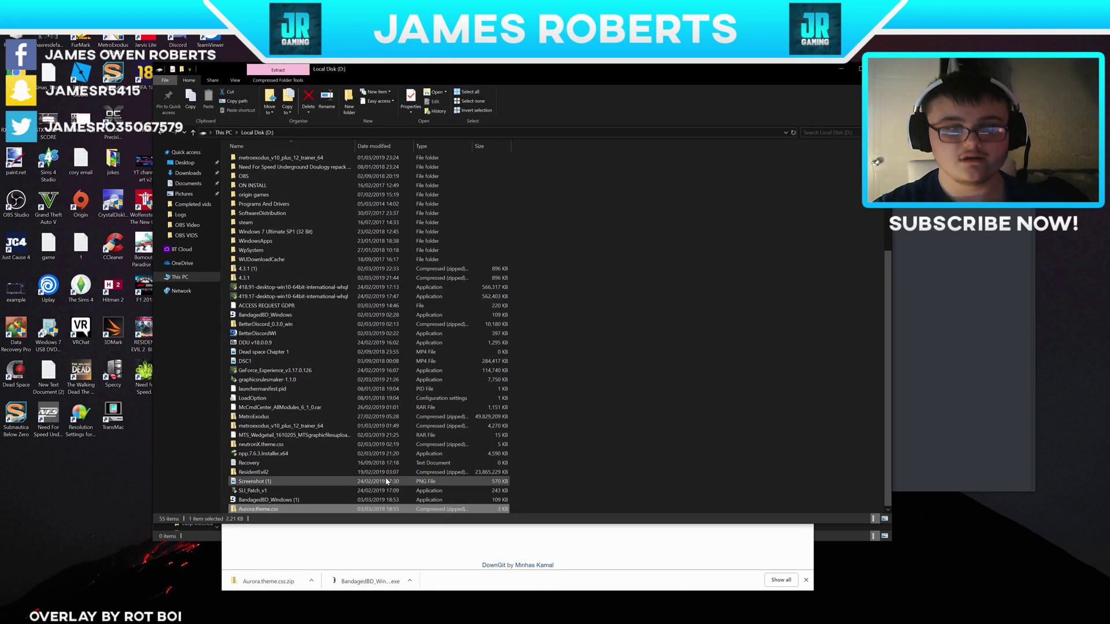
# - Copy the Aurora theme zip to the desktop and close the Explorer and browser windows
pyautogui.moveTo(300, 512); pyautogui.dragTo(989, 552)
pyautogui.click(860, 69)
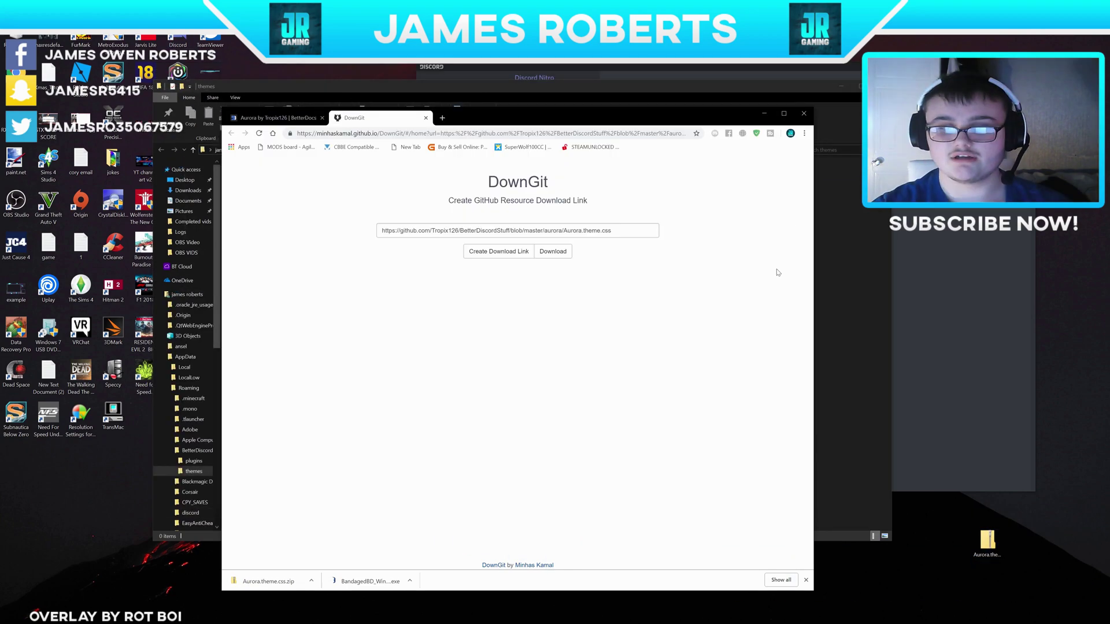
pyautogui.click(804, 114)
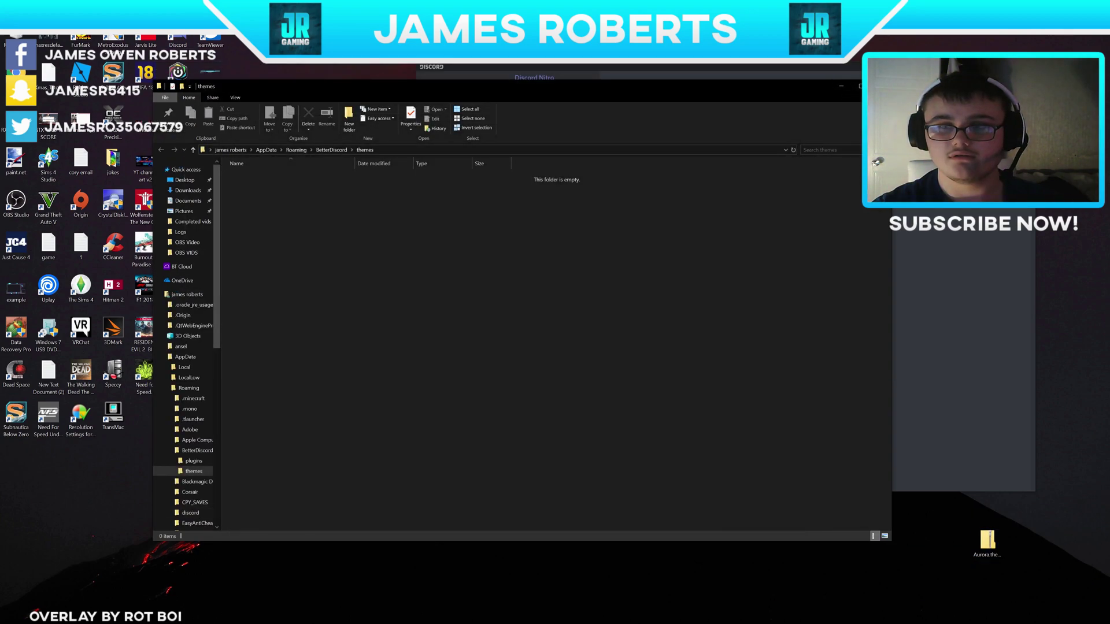
pyautogui.click(851, 86)
# - Extract Aurora.theme from the zip onto the desktop and exit the BandagedBD installer
pyautogui.rightClick(988, 544)
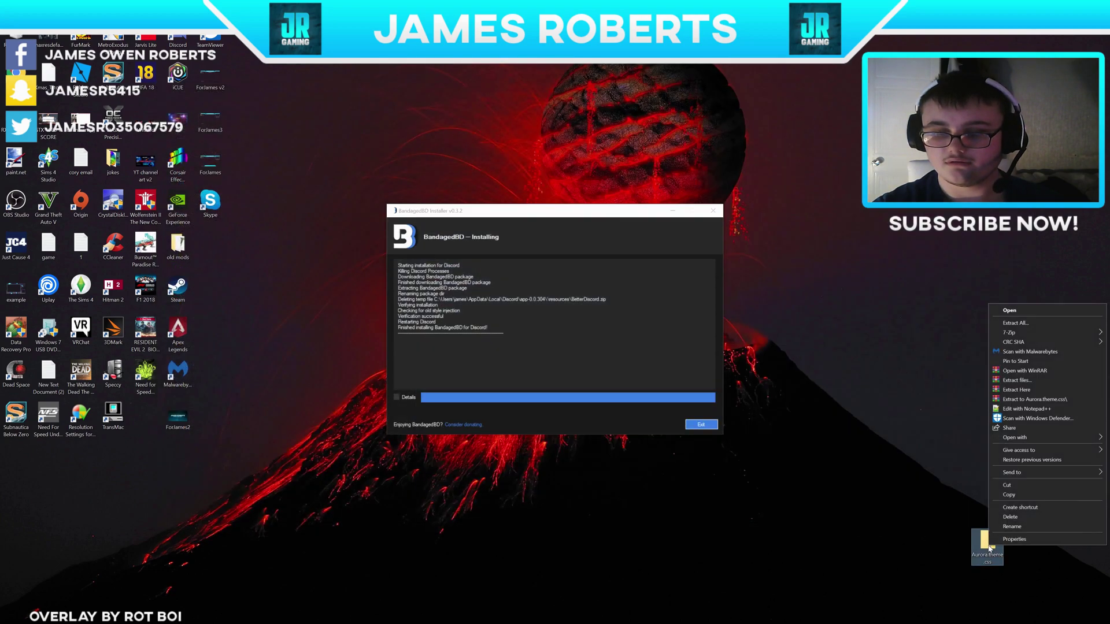
pyautogui.click(1049, 392)
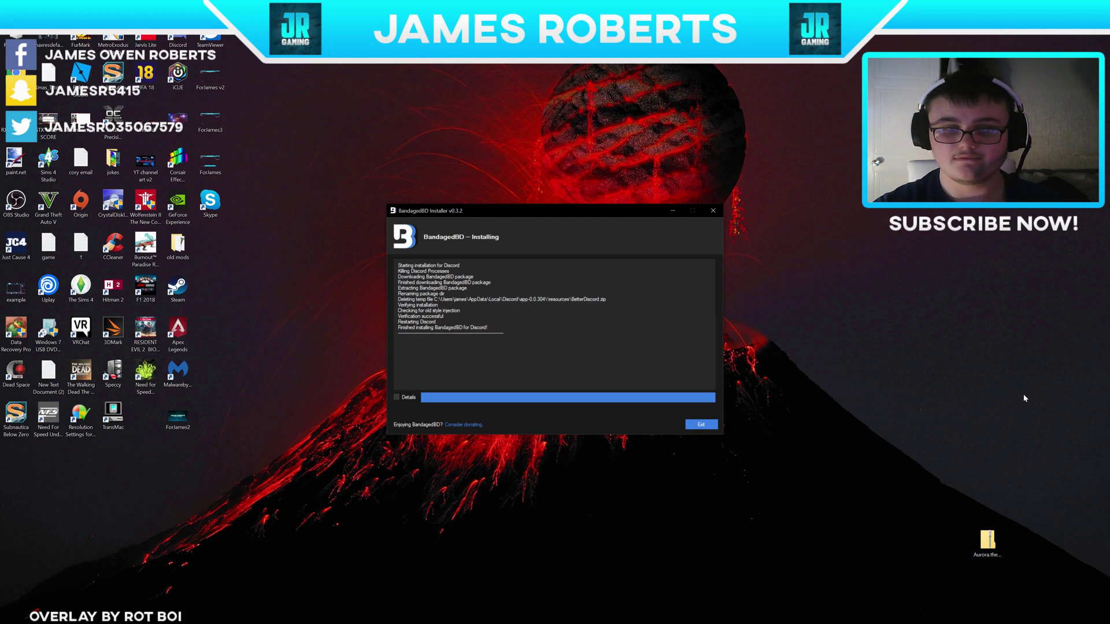
pyautogui.moveTo(15, 457); pyautogui.dragTo(752, 158)
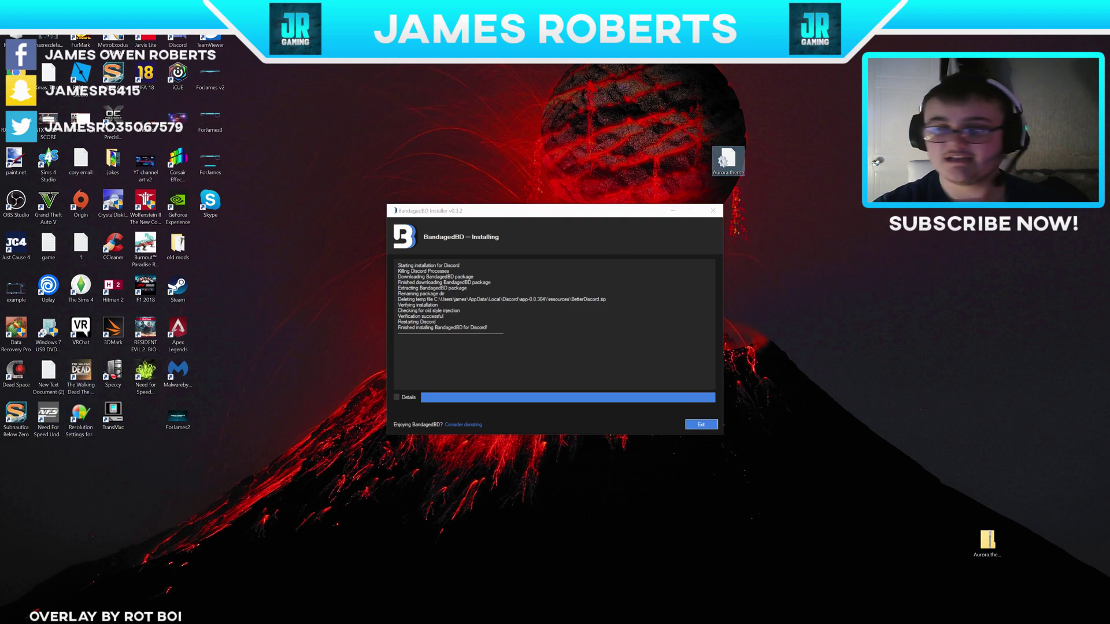
pyautogui.click(715, 422)
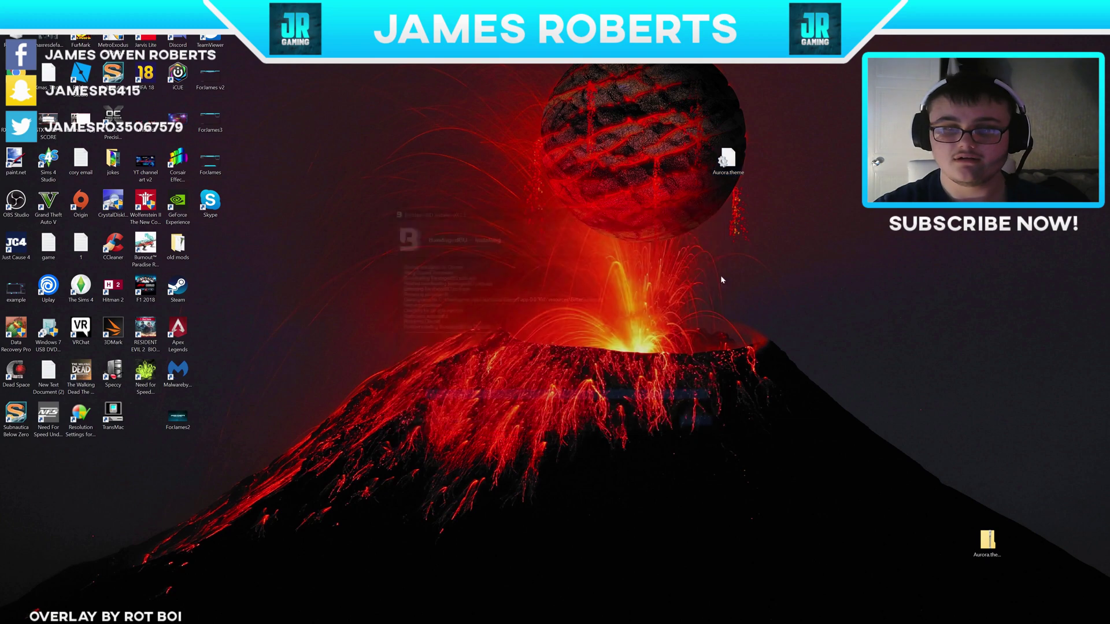
pyautogui.rightClick(732, 156)
# - Cut Aurora.theme from the desktop and paste it into the folder opened from Discord's Themes settings
pyautogui.click(771, 326)
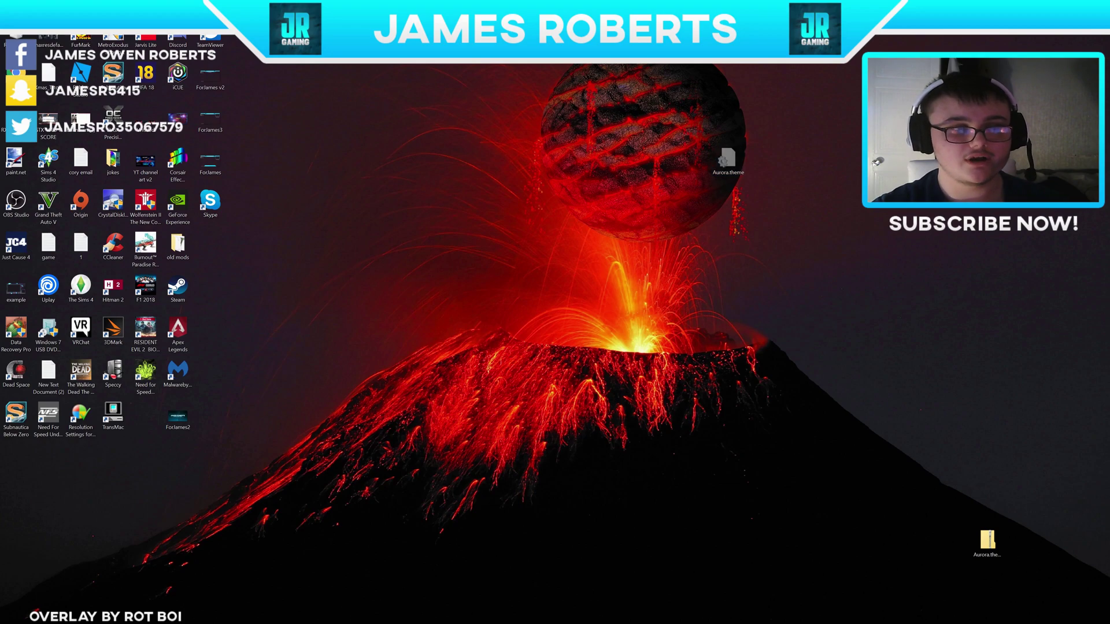
pyautogui.press('super+e')
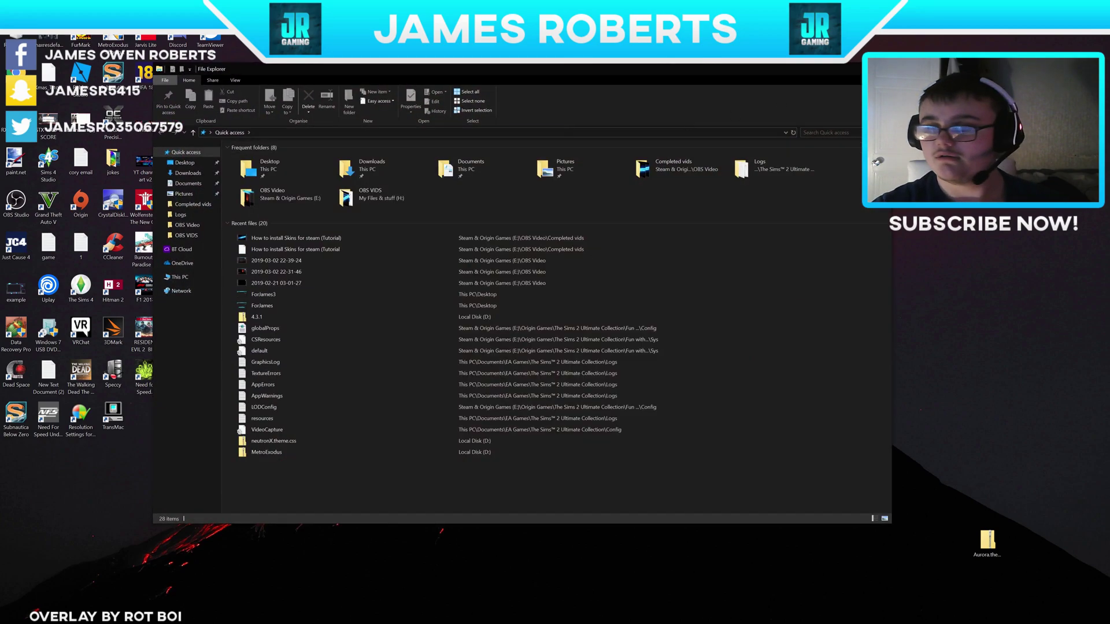
pyautogui.hotkey('alt', 'F4')
pyautogui.hotkey('alt', 'Tab')
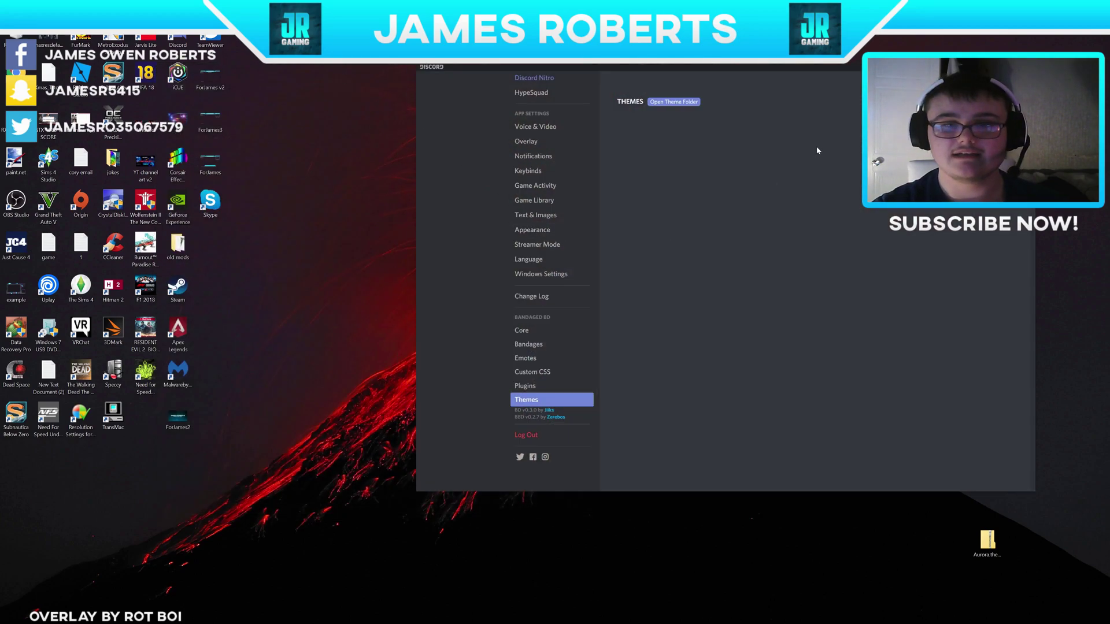
pyautogui.click(686, 104)
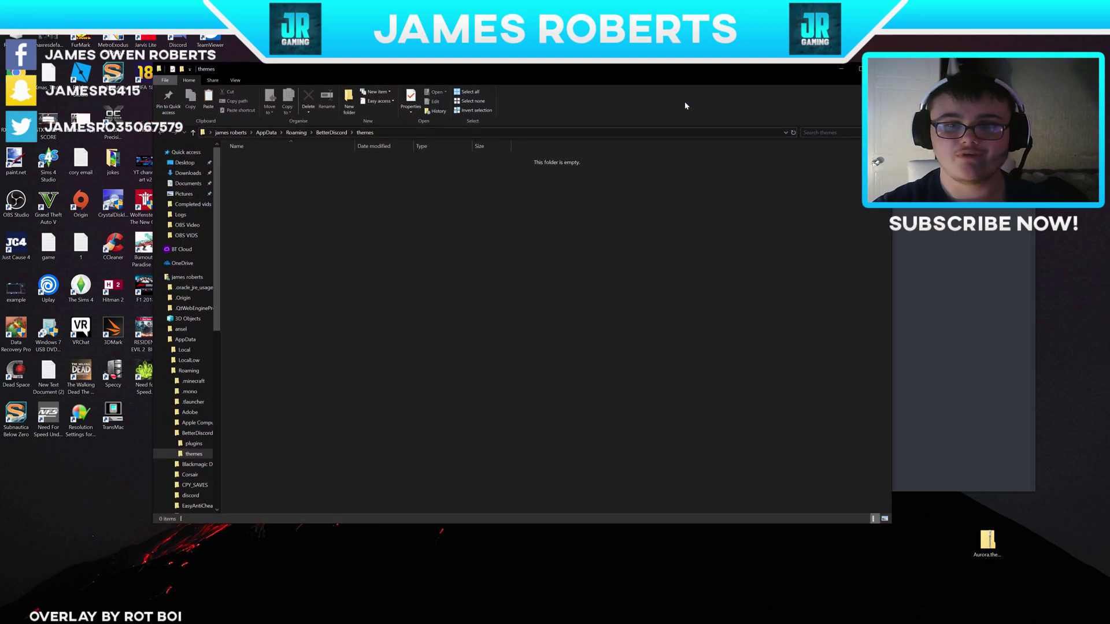
pyautogui.rightClick(502, 218)
pyautogui.click(522, 279)
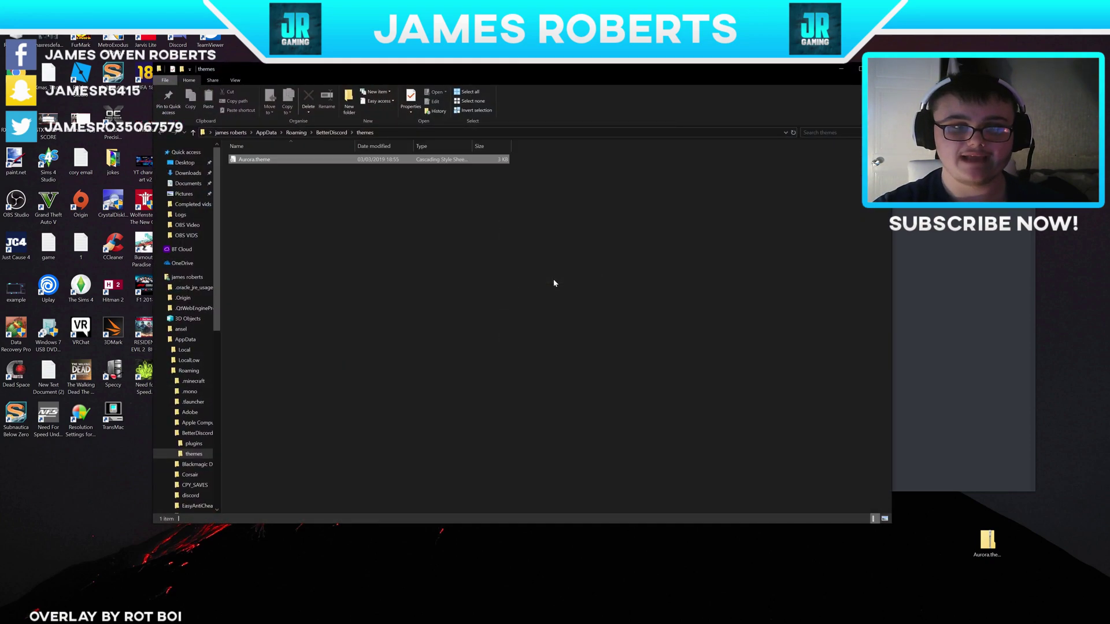
pyautogui.click(916, 273)
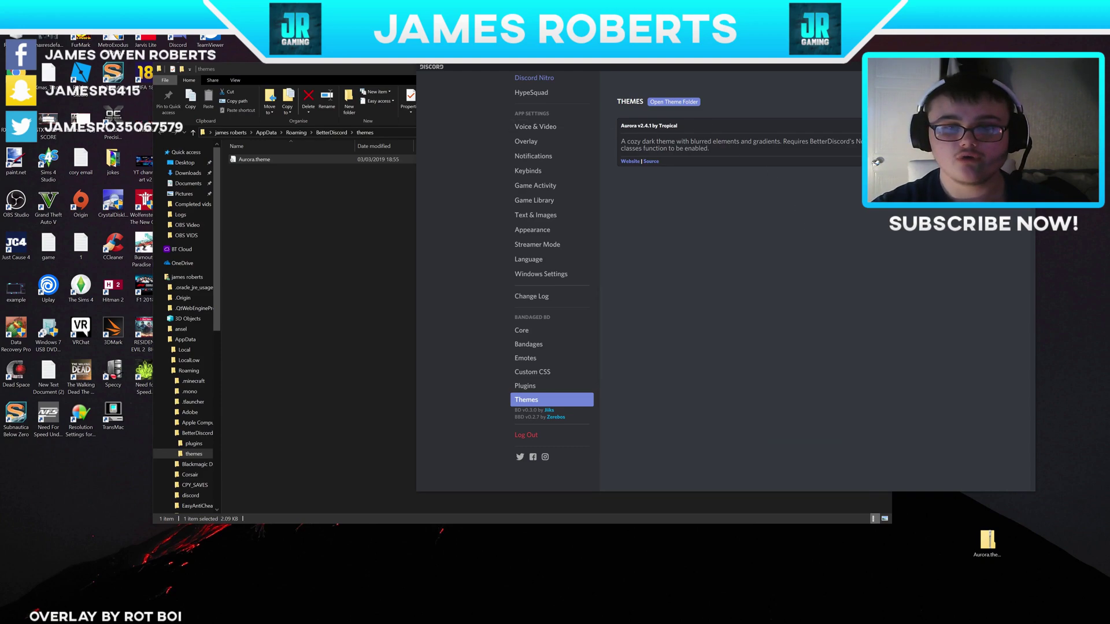
# - Switch on the Aurora v2.4.1 theme in Discord's BandagedBD Themes list
pyautogui.moveTo(730, 76); pyautogui.dragTo(518, 91)
pyautogui.click(693, 154)
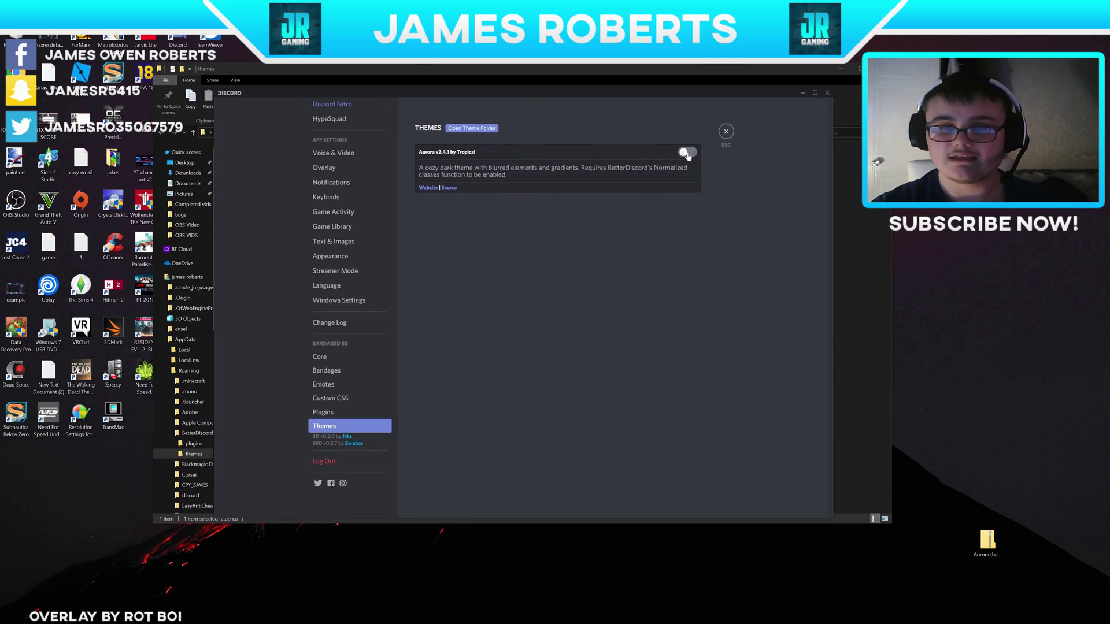